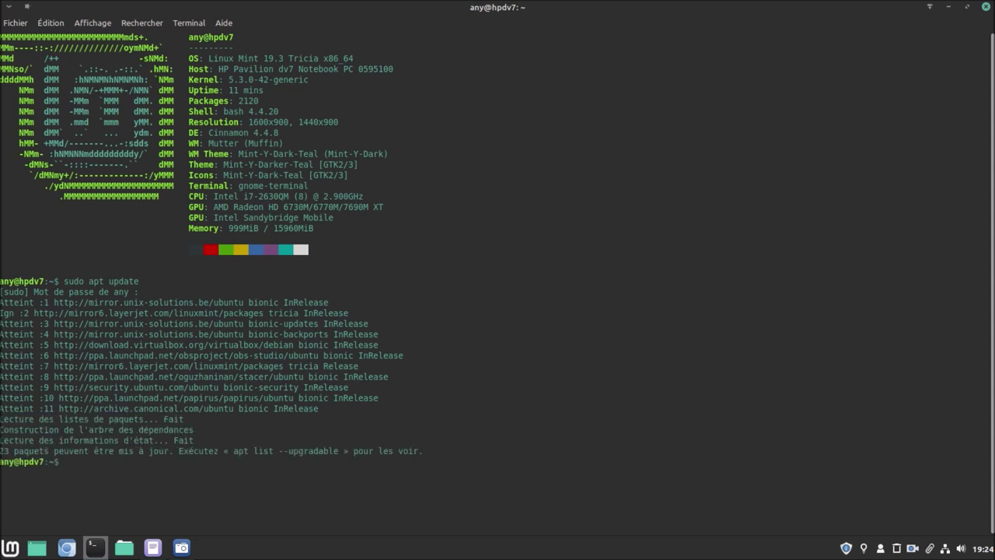
# - Install the gnome-boxes package with sudo apt install and accept the additional packages with o
pyautogui.write('sudo apt install gnome-boxes')
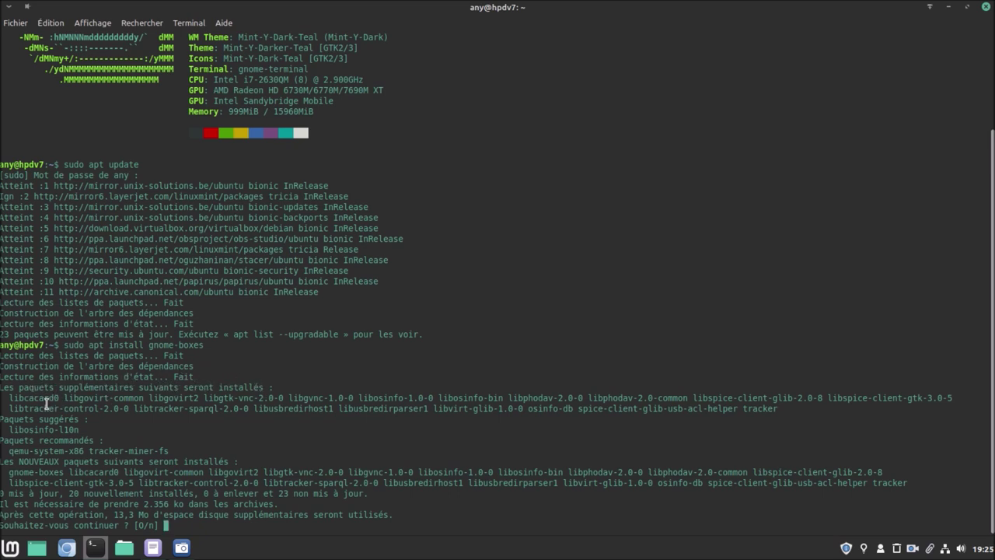
pyautogui.moveTo(11, 398); pyautogui.dragTo(779, 409)
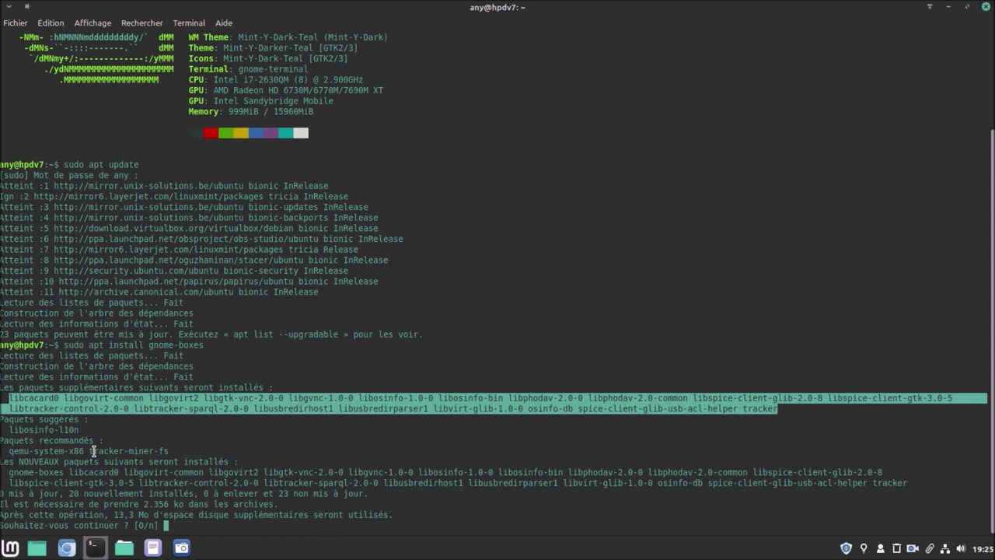
pyautogui.click(182, 525)
pyautogui.write('o')
pyautogui.press('Return')
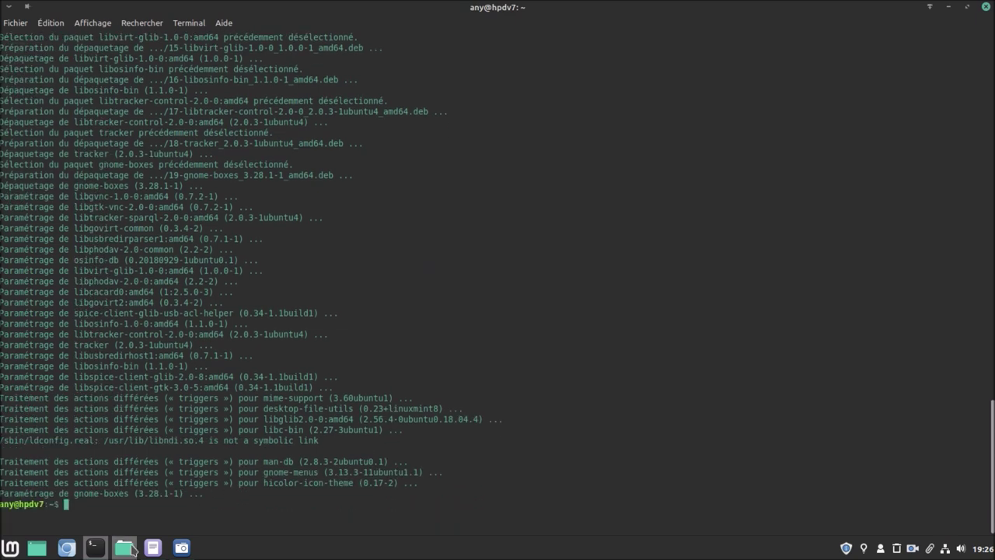
# - Open the file manager and go to the folder DATA/Virtualisation/VirtualBox/VirtualBox VMs/Ubuntu
pyautogui.click(130, 548)
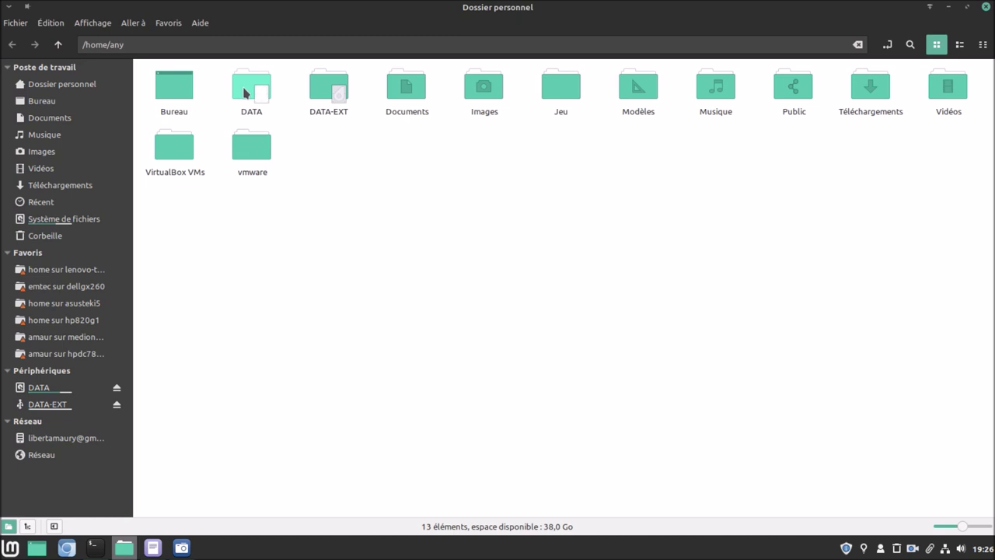
pyautogui.doubleClick(245, 93)
pyautogui.doubleClick(245, 93)
pyautogui.doubleClick(177, 95)
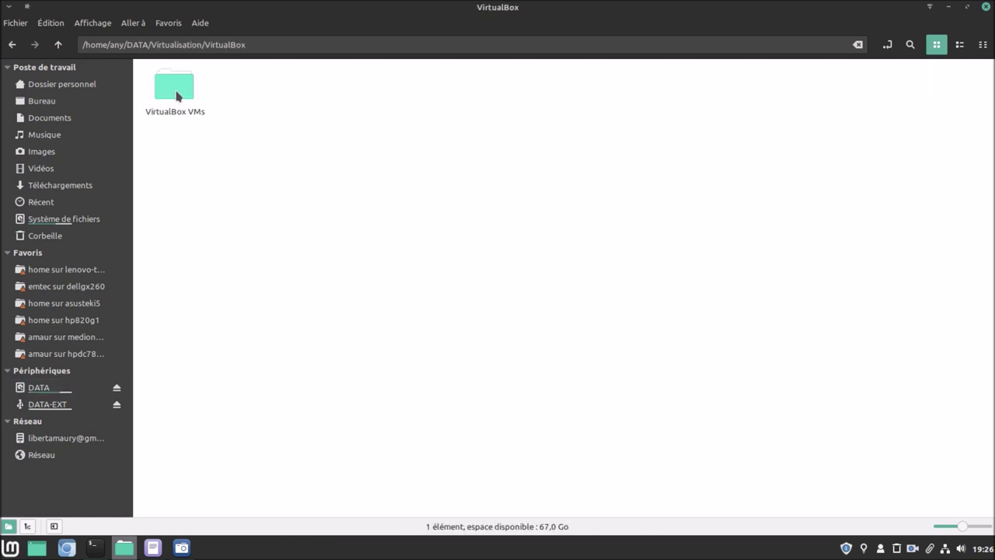
pyautogui.doubleClick(177, 95)
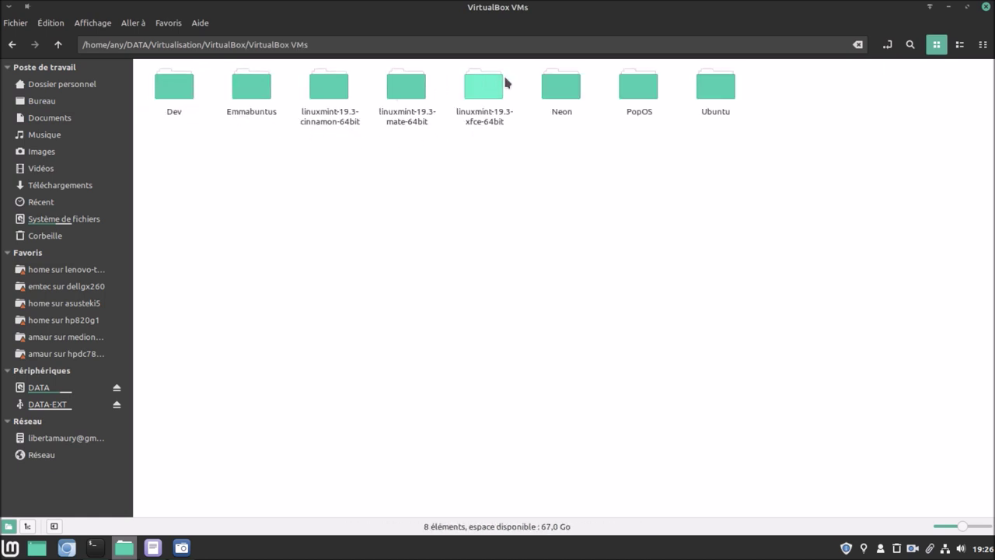
pyautogui.click(702, 80)
pyautogui.doubleClick(702, 79)
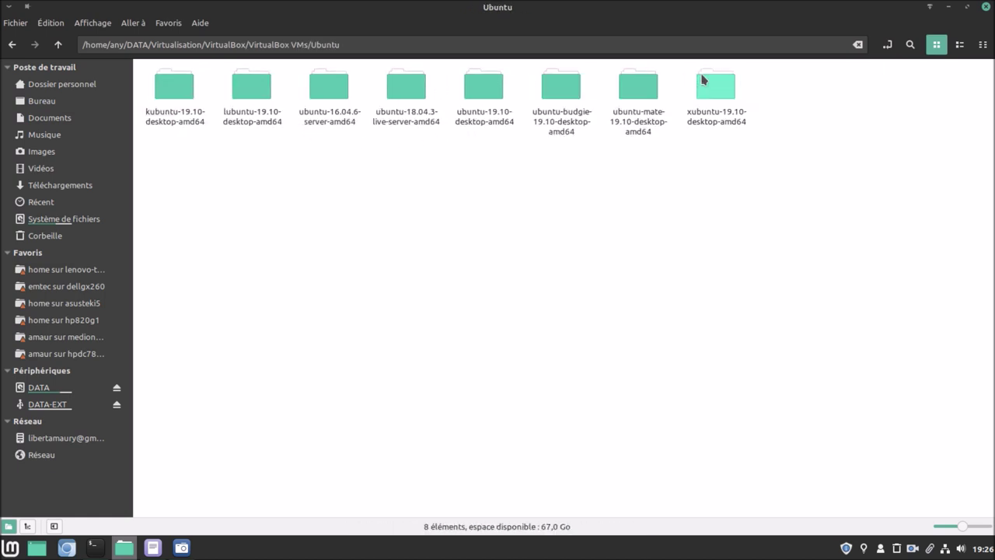
# - Copy the ubuntu-19.10-desktop-amd64 folder into the Bureau folder
pyautogui.click(496, 127)
pyautogui.rightClick(496, 125)
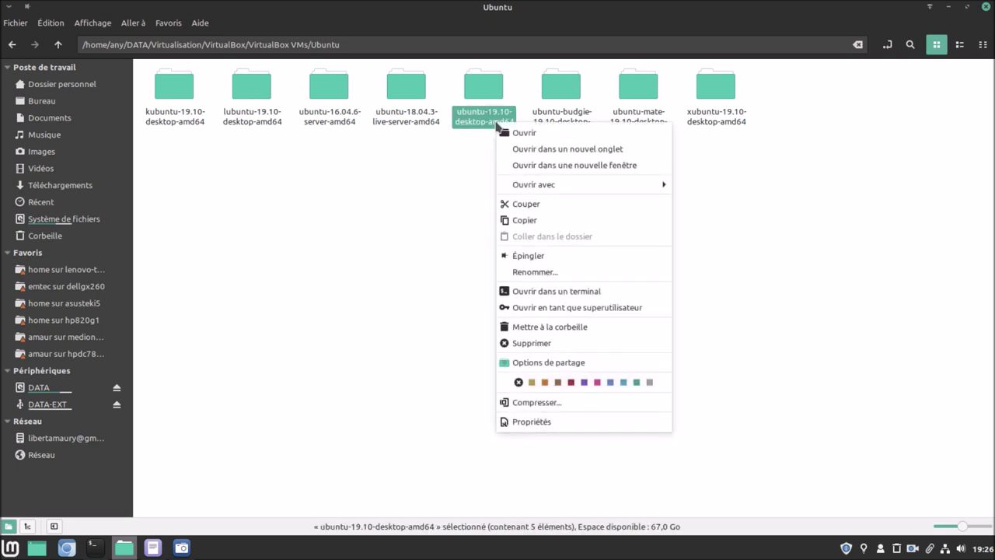
pyautogui.click(557, 218)
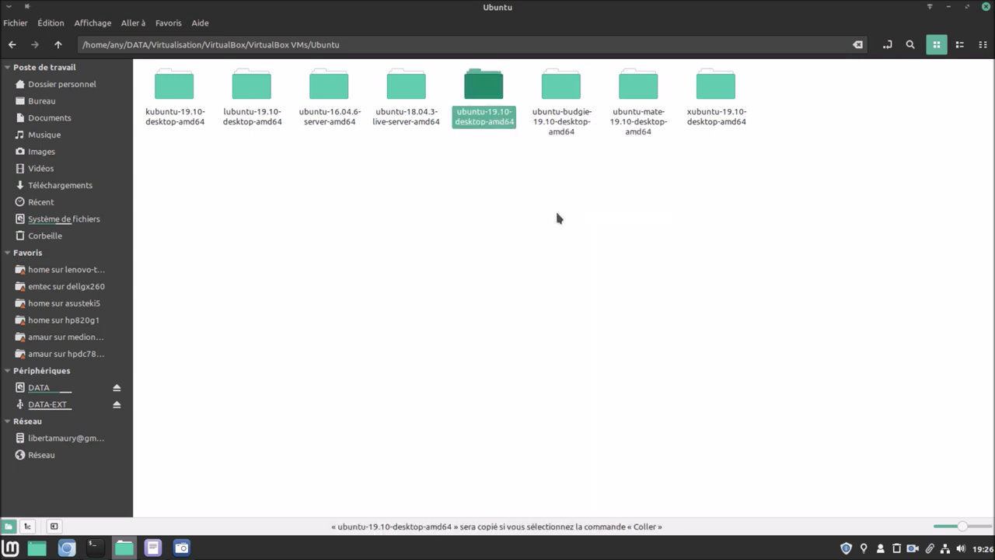
pyautogui.click(74, 101)
pyautogui.rightClick(321, 200)
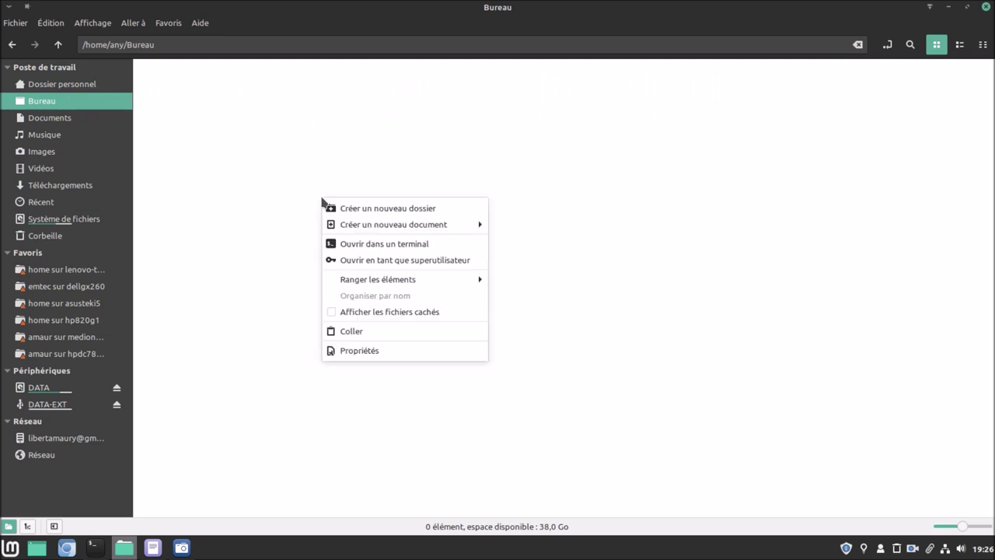
pyautogui.click(379, 334)
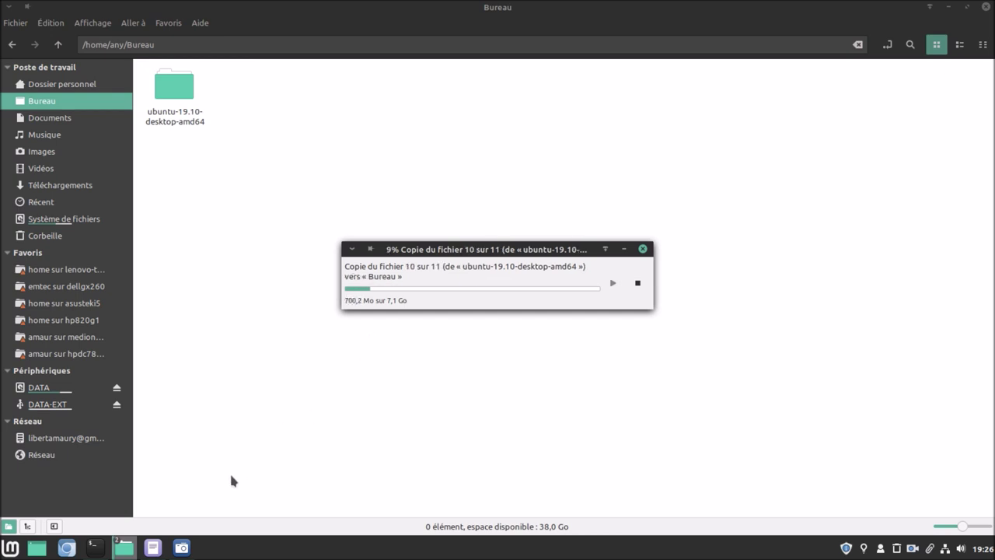
pyautogui.moveTo(152, 544)
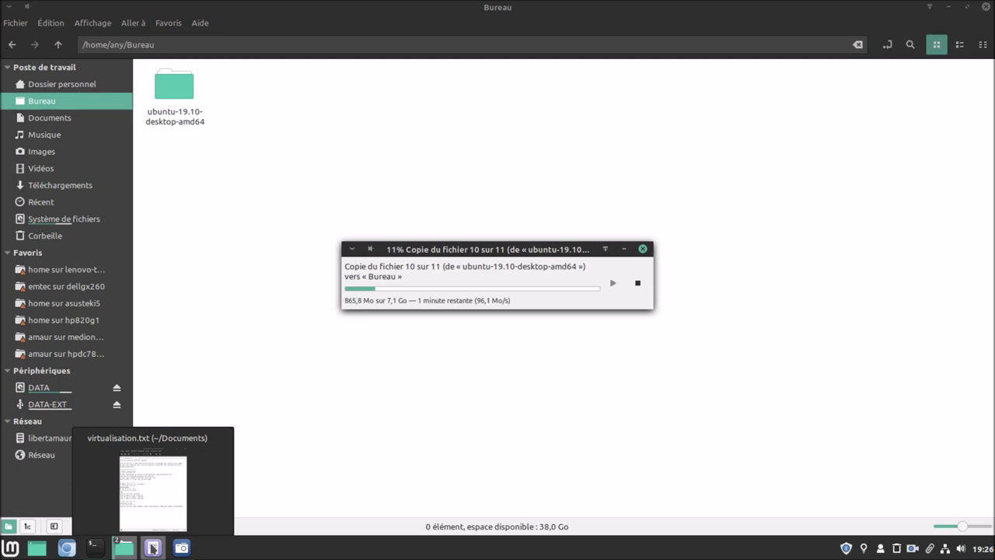
pyautogui.click(120, 492)
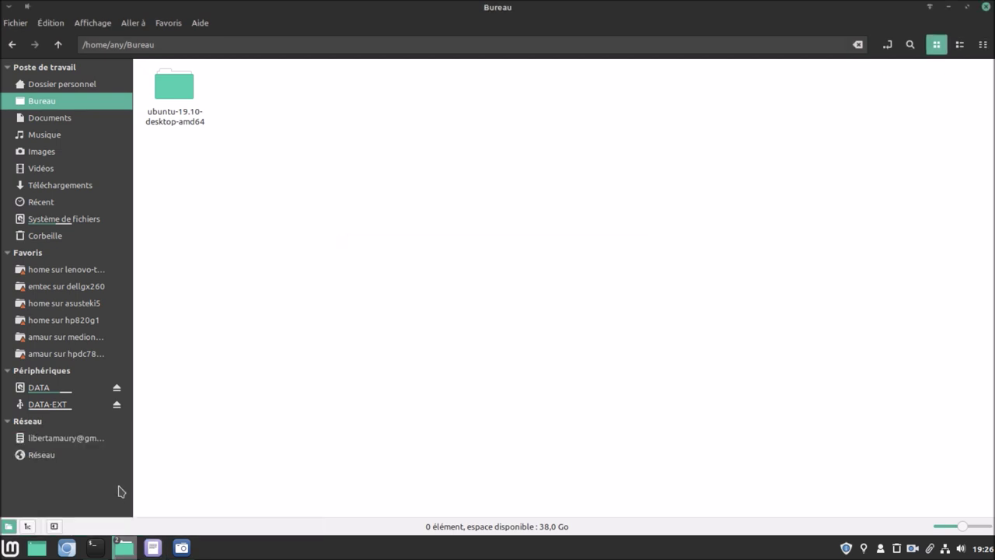
# - Copy the linuxmint-19.3-xfce-64bit folder from VirtualBox VMs into the Bureau folder and close the file manager
pyautogui.click(12, 44)
pyautogui.click(12, 44)
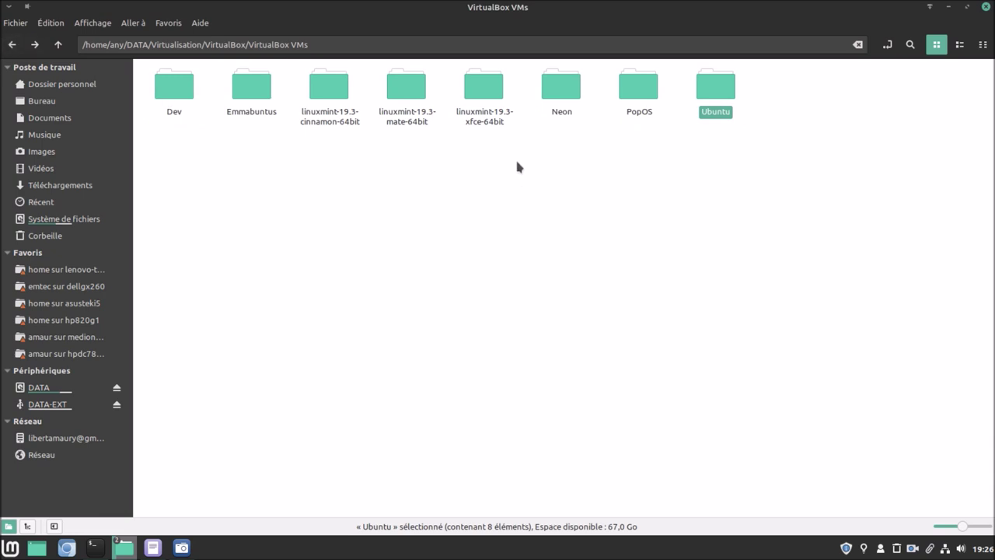
pyautogui.doubleClick(491, 89)
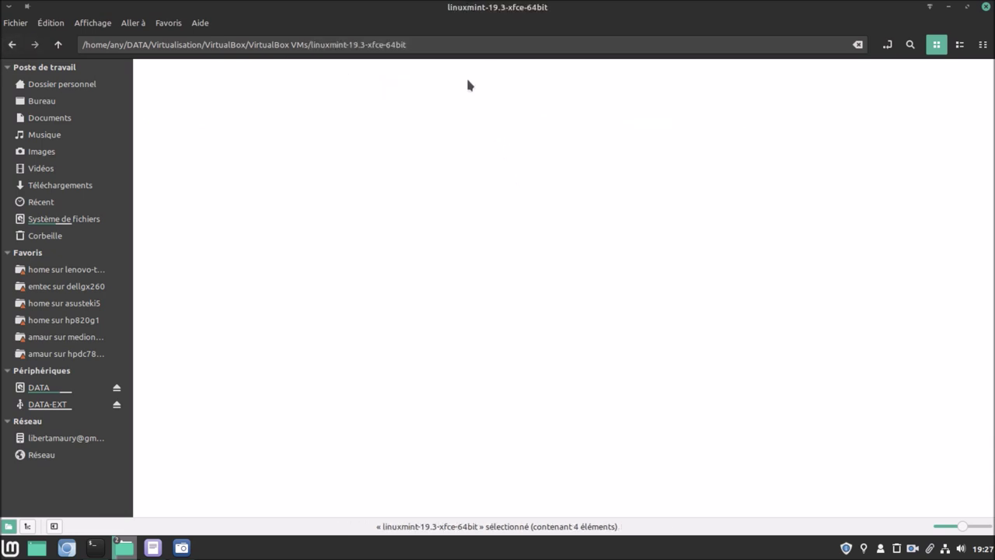
pyautogui.click(12, 44)
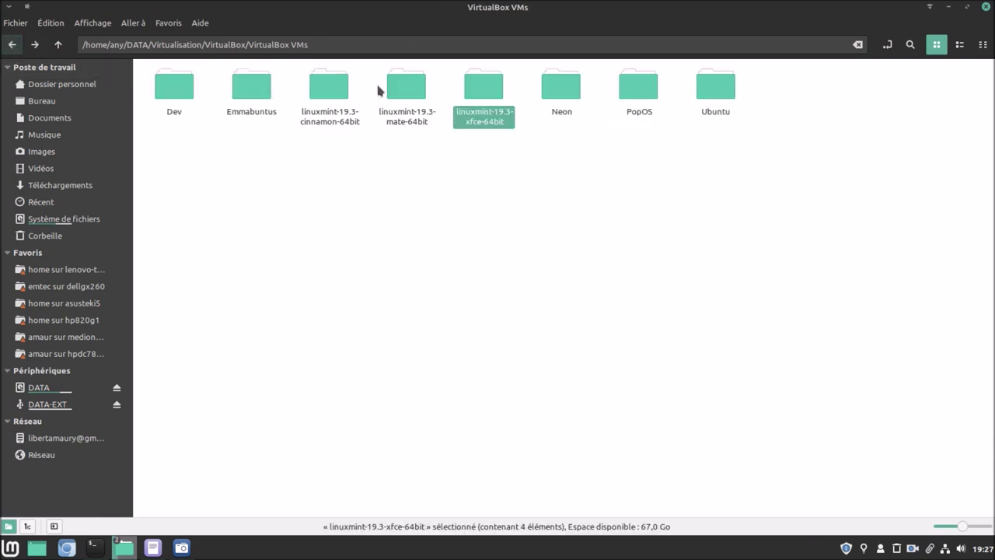
pyautogui.rightClick(496, 117)
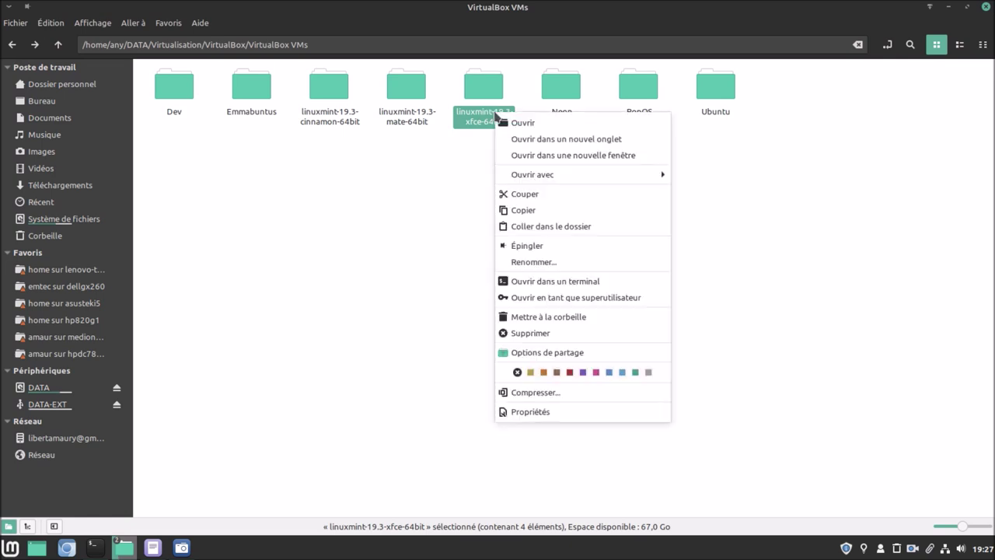
pyautogui.click(524, 210)
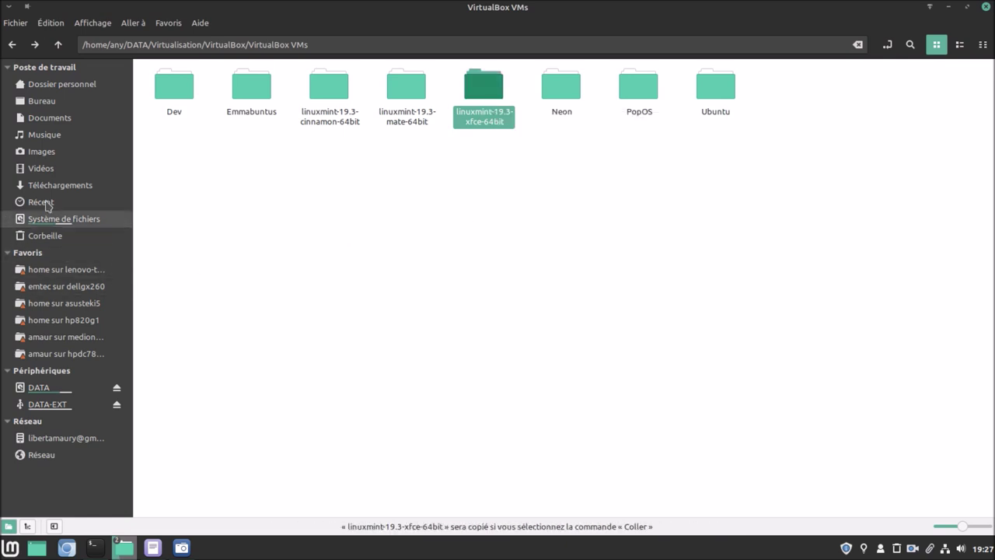
pyautogui.click(42, 101)
pyautogui.rightClick(309, 197)
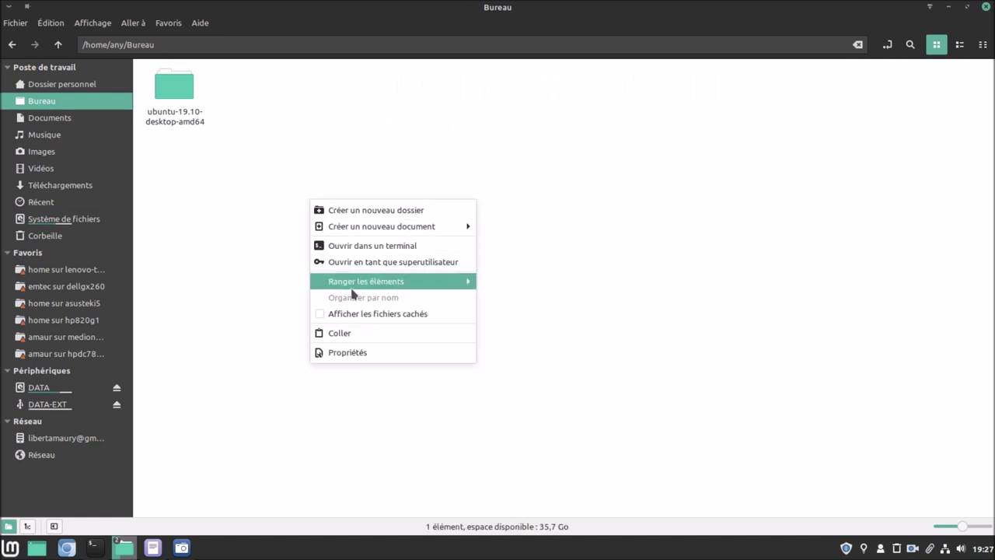
pyautogui.click(366, 333)
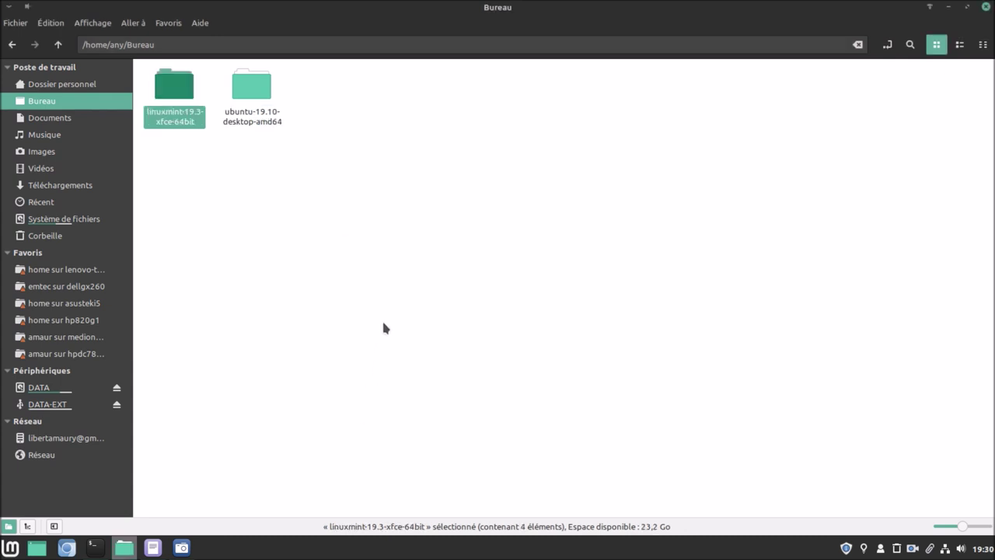
pyautogui.click(391, 295)
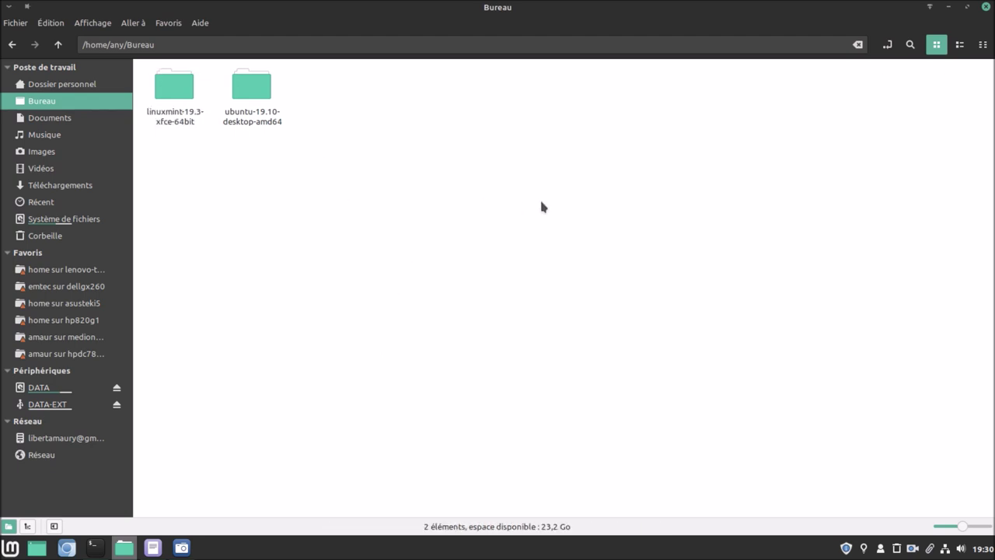
pyautogui.click(986, 6)
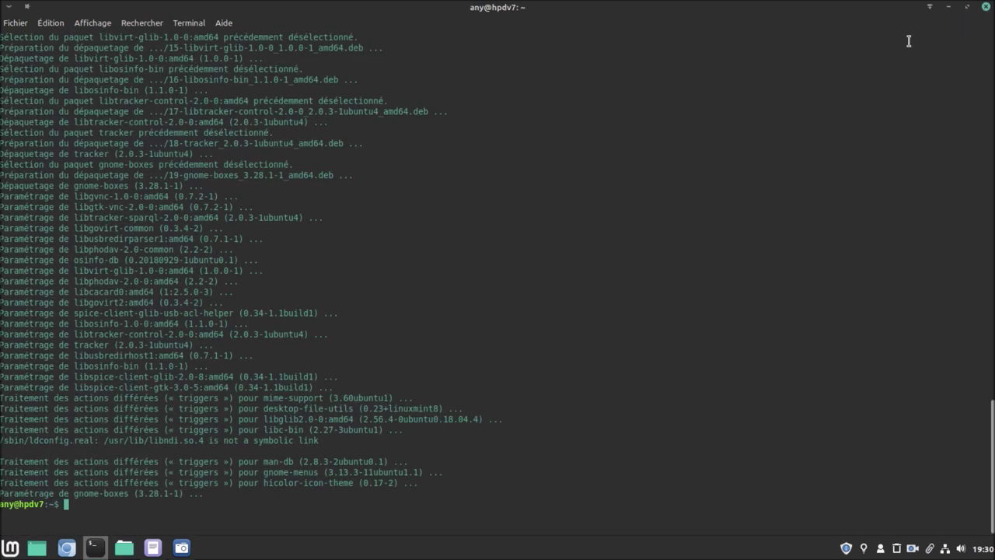
# - Find and launch the Machines application to look at its start window, and close it again
pyautogui.click(9, 549)
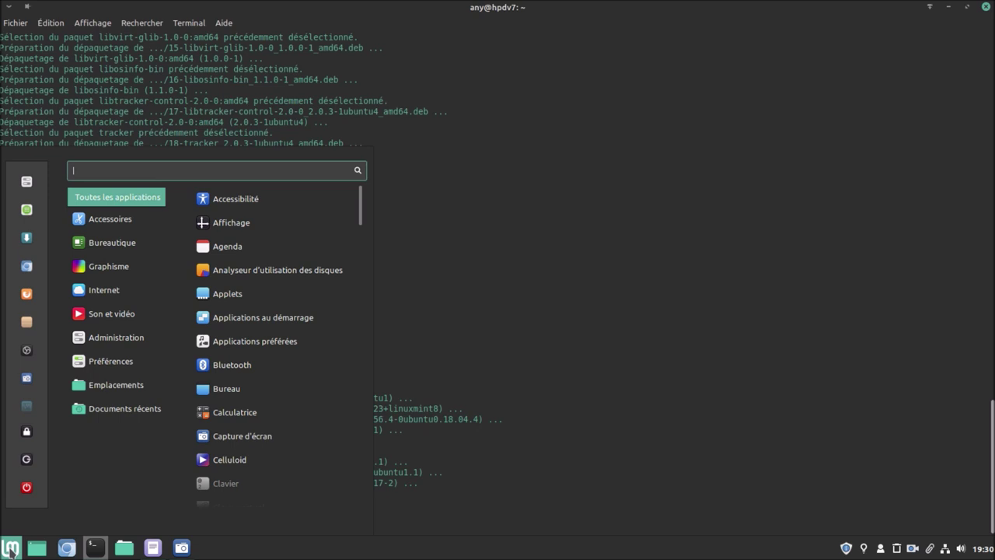
pyautogui.write('mac')
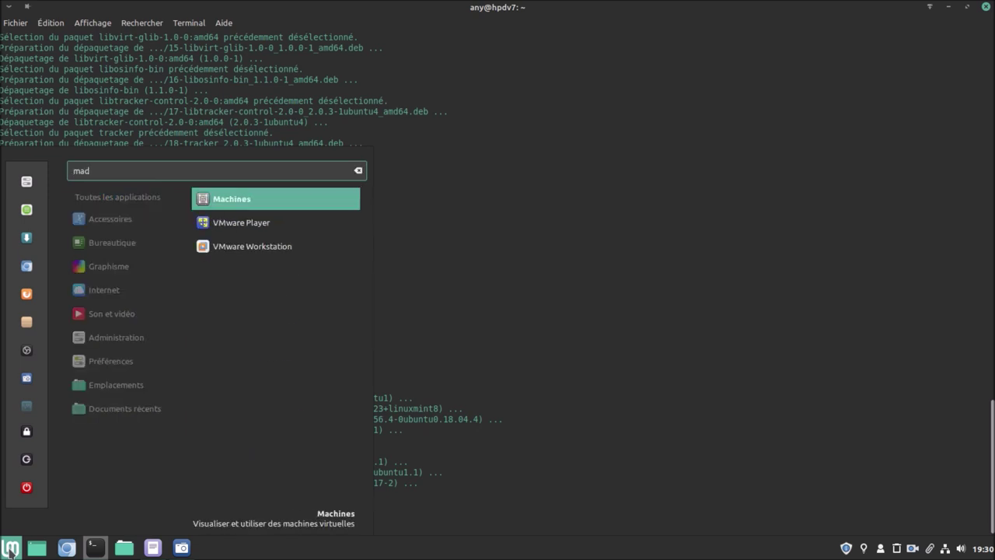
pyautogui.click(249, 200)
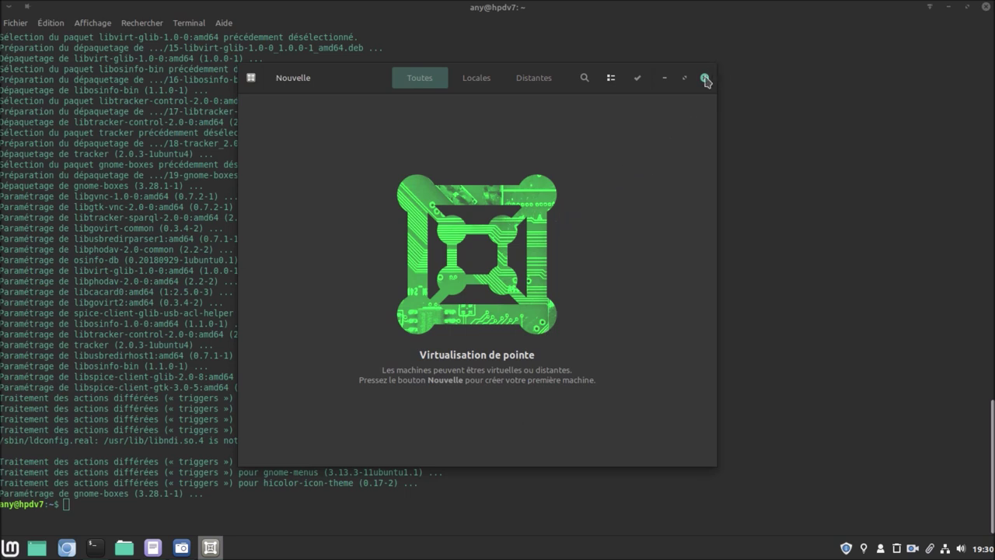
pyautogui.click(705, 78)
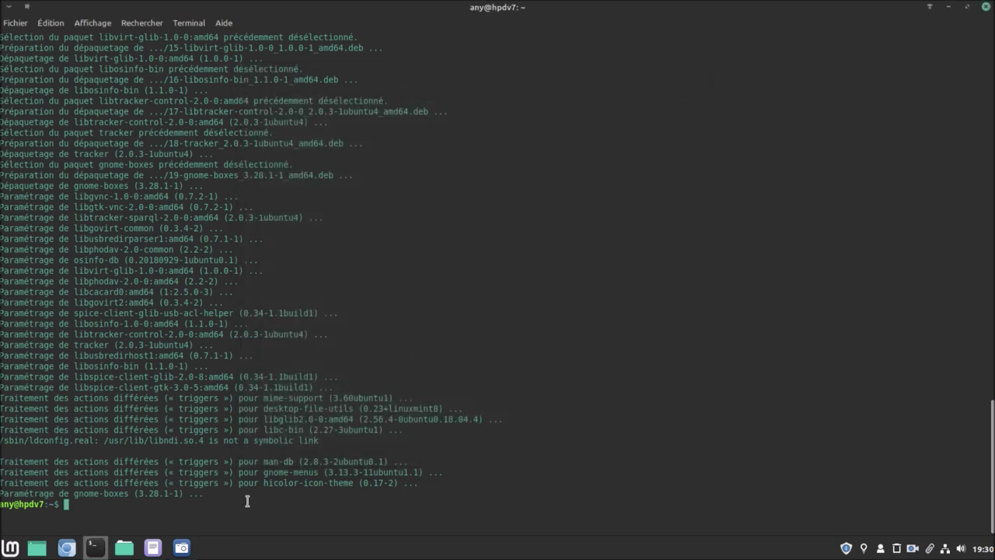
pyautogui.write('su')
pyautogui.press('BackSpace')
pyautogui.press('BackSpace')
pyautogui.write('sudo')
pyautogui.press('BackSpace')
pyautogui.press('BackSpace')
# - Copy the qemu-system package name from the recommended packages in the earlier gnome-boxes installation output
pyautogui.scroll(18, 243, 347)
pyautogui.scroll(10, 243, 347)
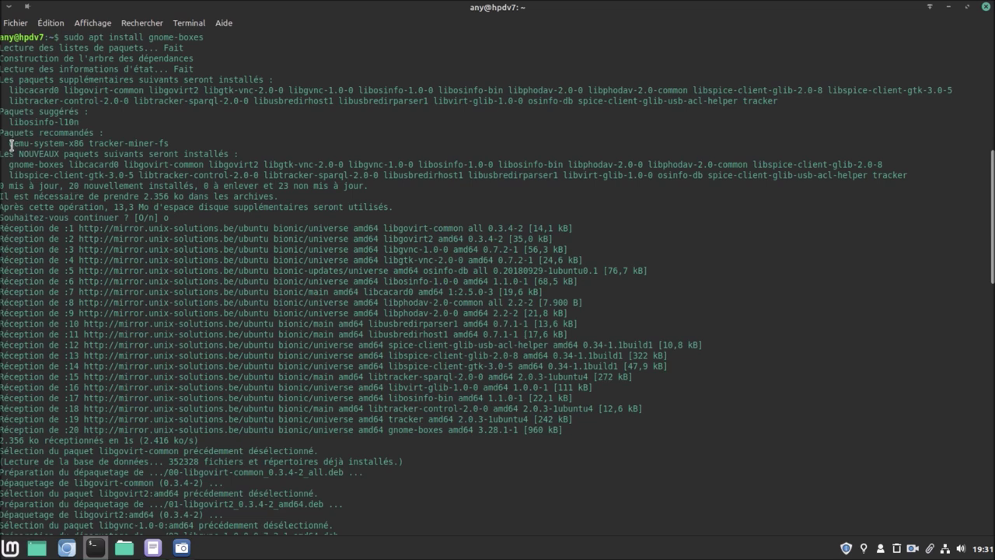
pyautogui.moveTo(10, 143); pyautogui.dragTo(83, 144)
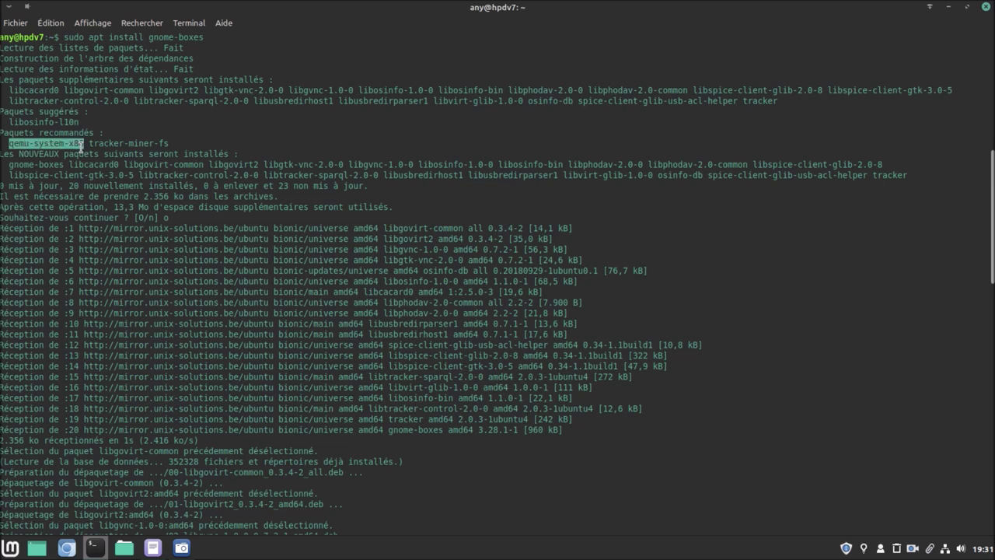
pyautogui.rightClick(77, 142)
pyautogui.click(107, 206)
pyautogui.scroll(-13, 334, 521)
pyautogui.scroll(-15, 345, 525)
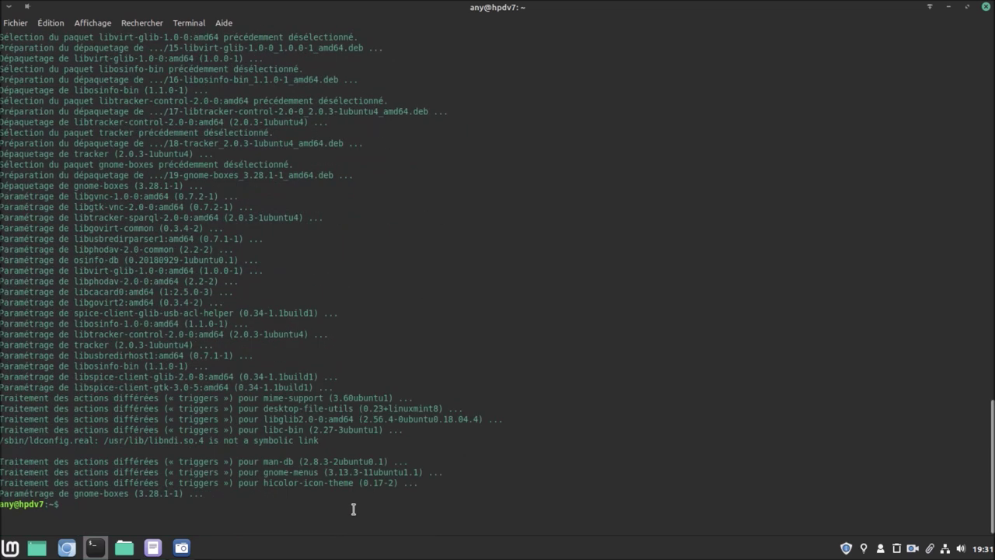
# - Install qemu-system-x86, qemu and qemu-kvm with sudo apt install and accept the additional packages with o
pyautogui.write('sudo apt install')
pyautogui.rightClick(362, 502)
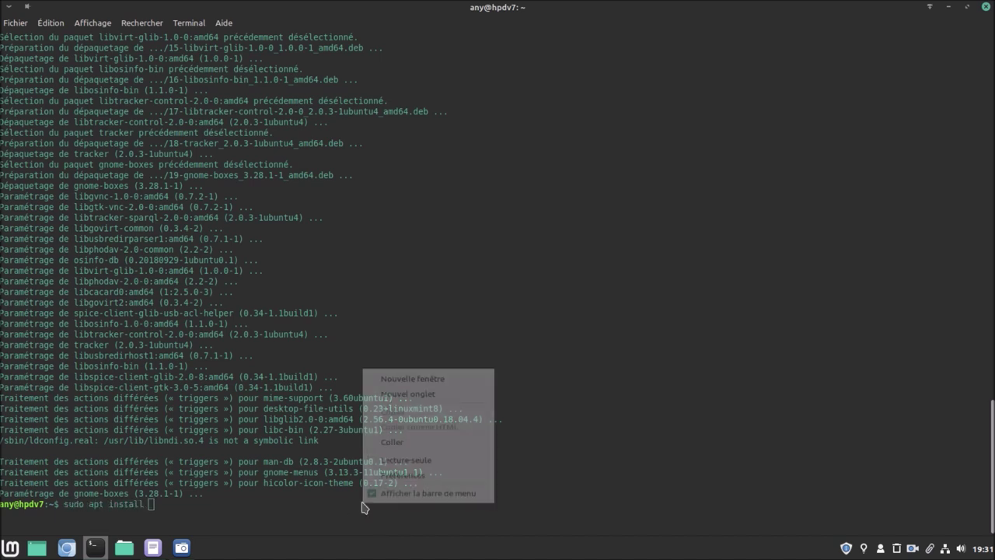
pyautogui.click(397, 432)
pyautogui.write('6')
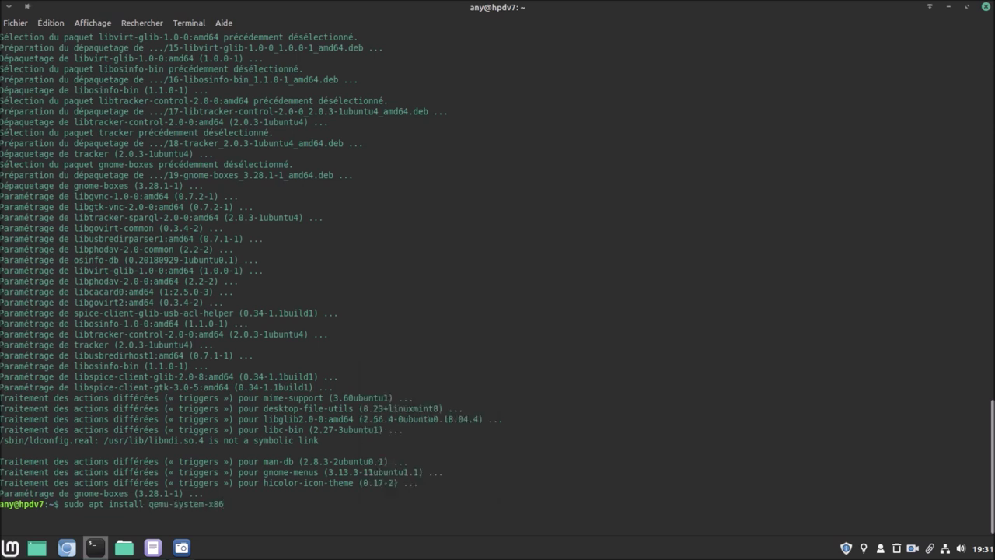
pyautogui.write(' qemu qemu-k,')
pyautogui.press('BackSpace')
pyautogui.write('vm')
pyautogui.press('Return')
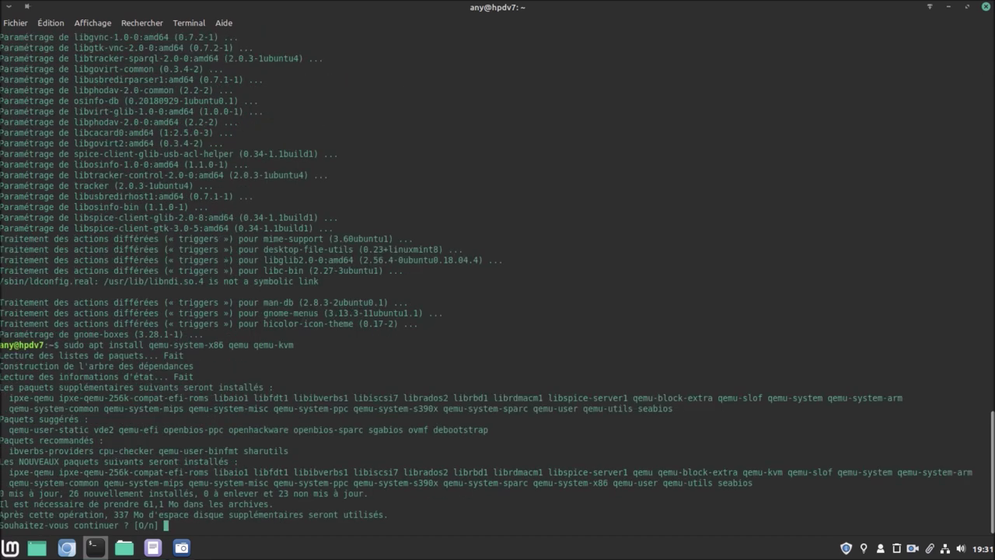
pyautogui.write('o')
pyautogui.press('Return')
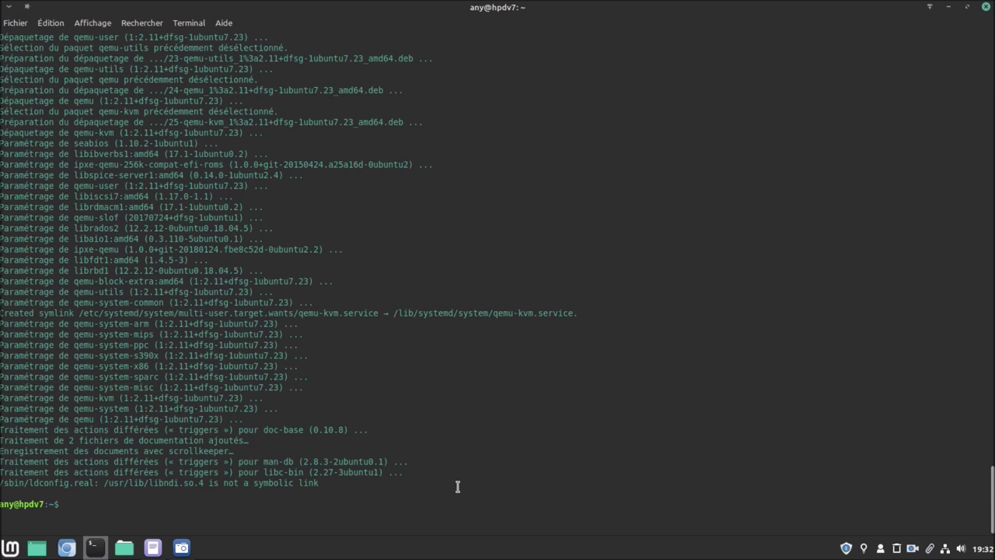
# - Open /etc/modprobe.d/qemu-system-x86.conf in xed with sudo
pyautogui.write('sudo xed /etc')
pyautogui.write('/modprobe.d/')
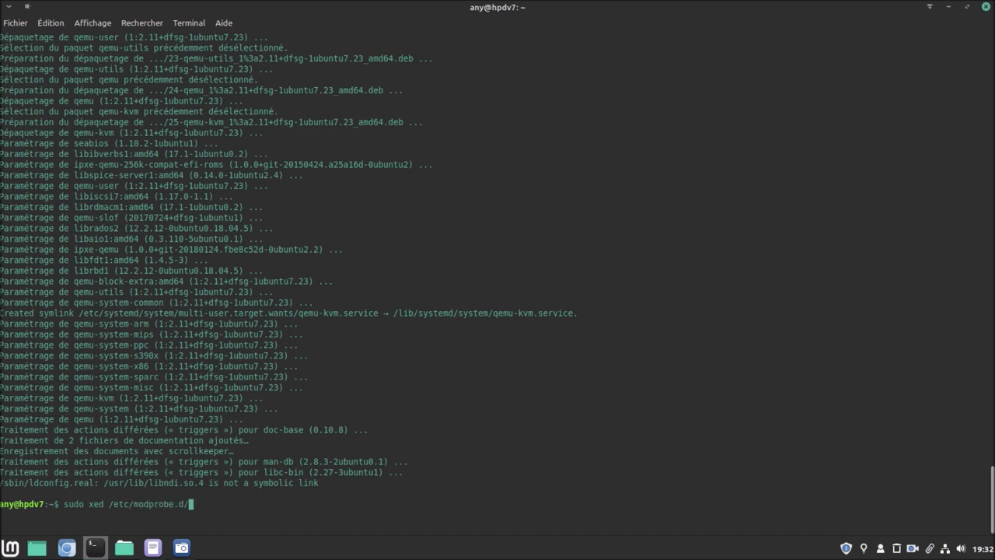
pyautogui.write('qemu')
pyautogui.press('Tab')
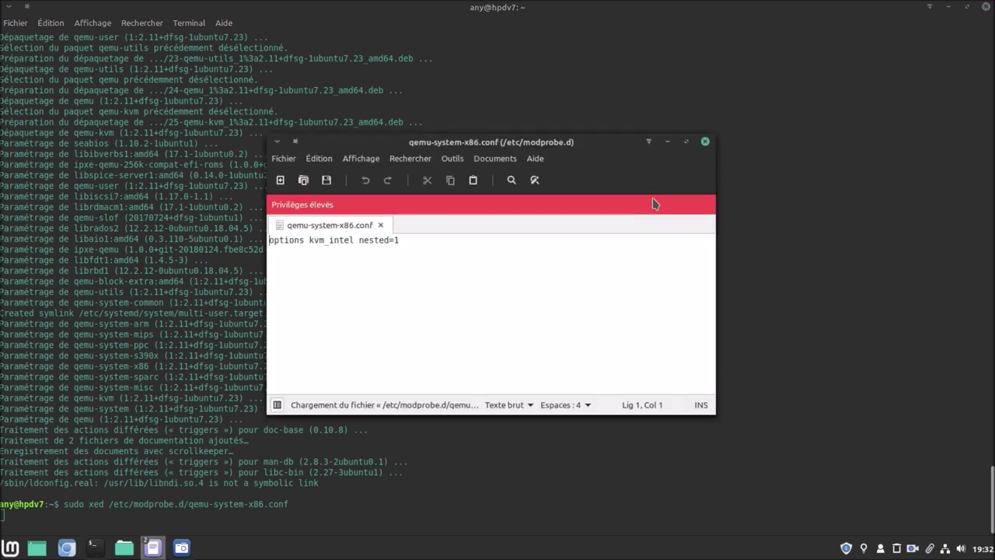
# - Add the line group=kvm below the existing options line in qemu-system-x86.conf, save the file and close the editor
pyautogui.click(495, 242)
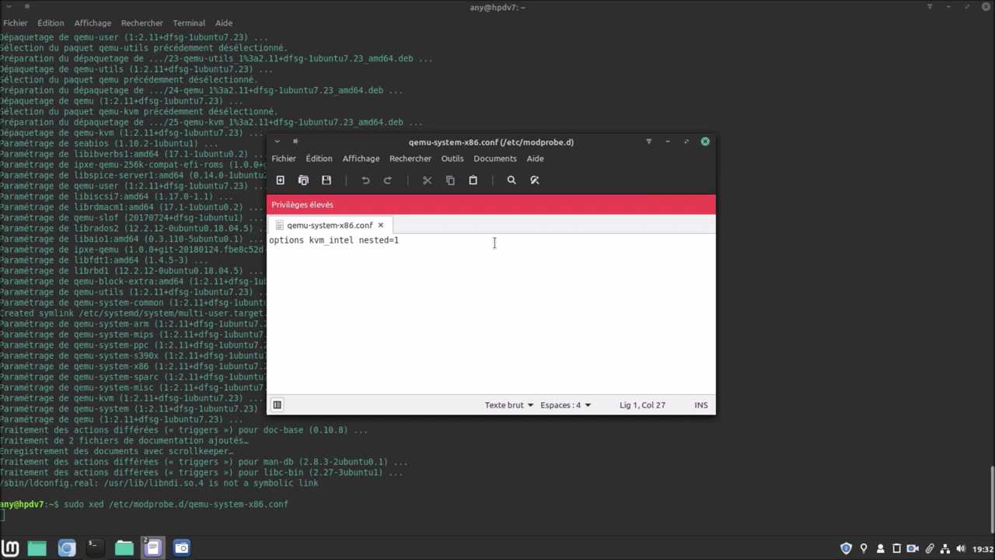
pyautogui.press('Return')
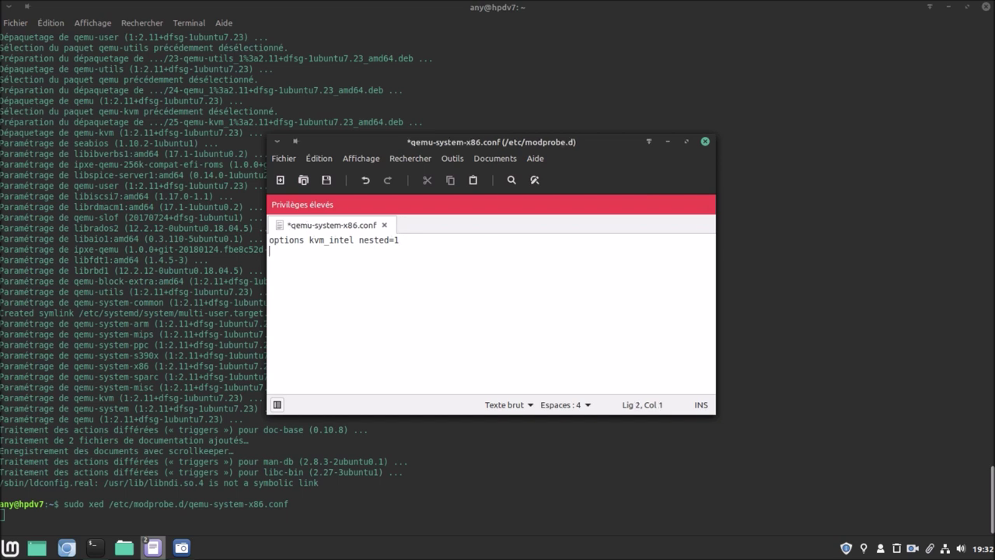
pyautogui.write('group=kvm')
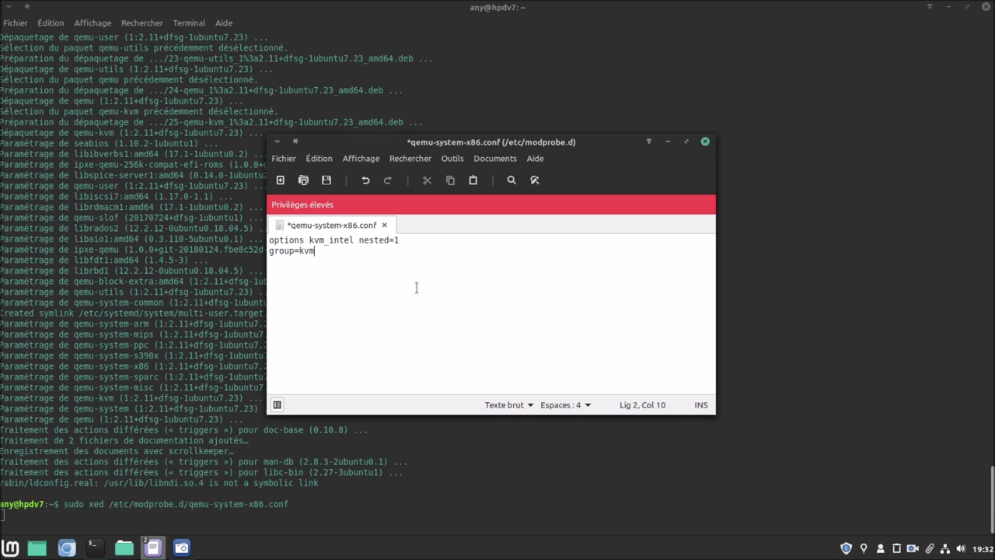
pyautogui.click(328, 182)
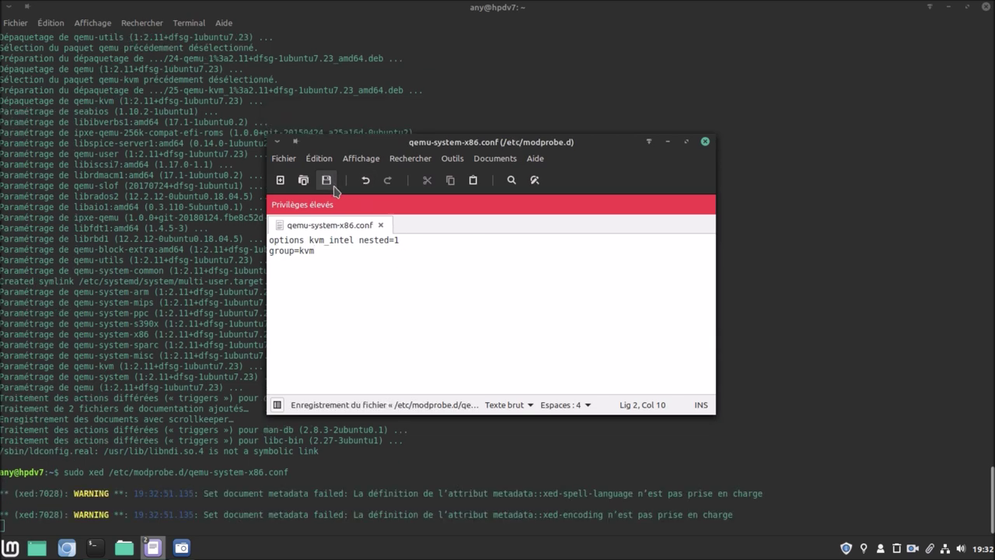
pyautogui.click(705, 141)
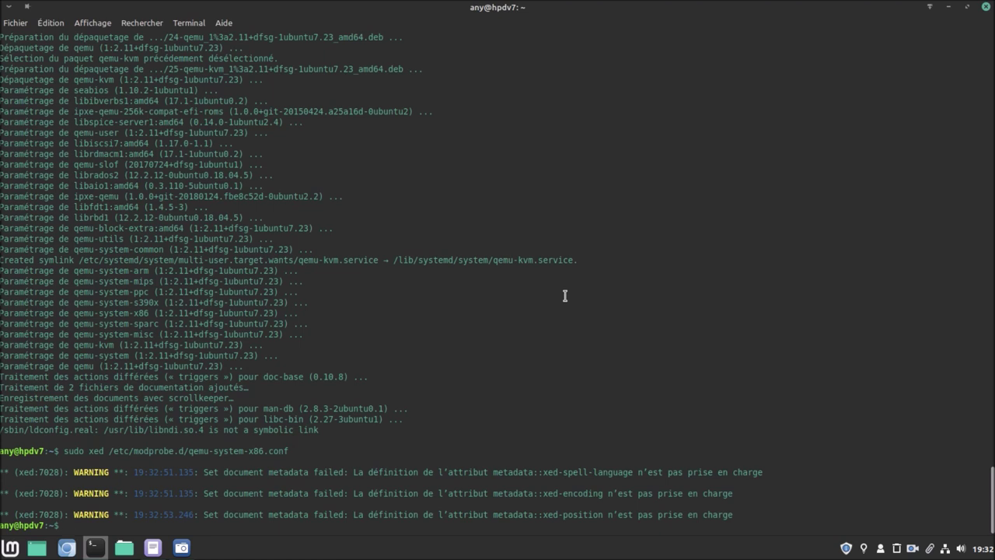
# - Add the current user account to the kvm group with sudo usermod -a -G, and close the terminal
pyautogui.write('sudo usermod -a -G kvm any')
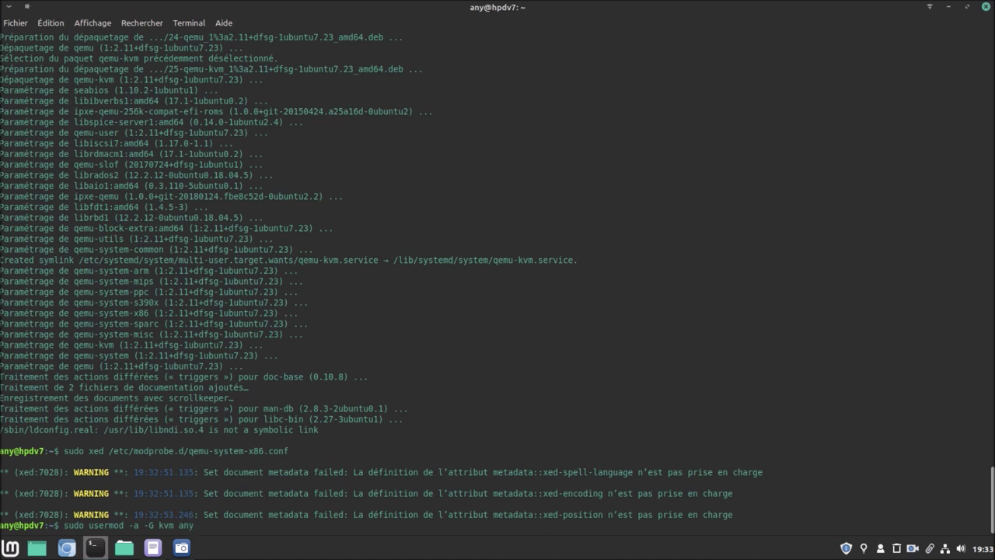
pyautogui.press('Return')
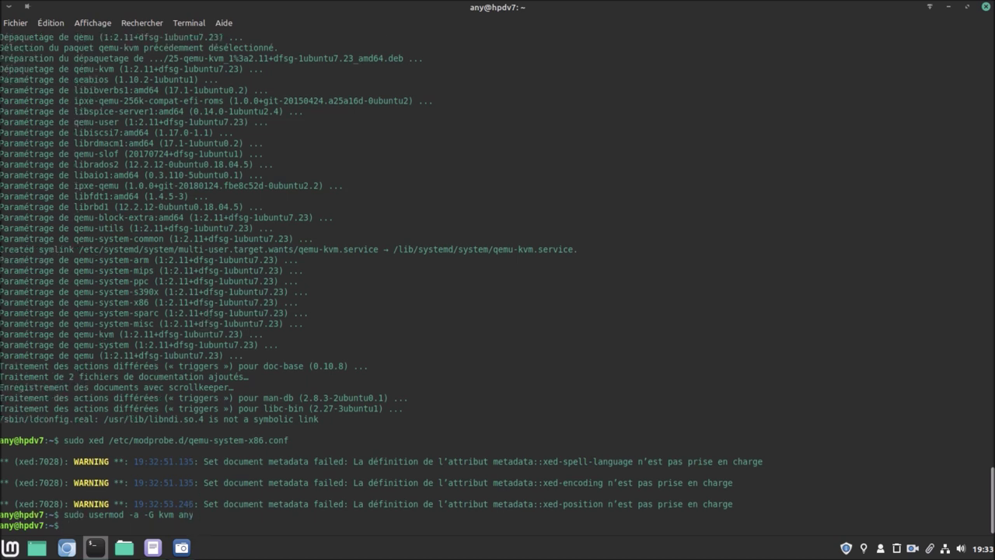
pyautogui.click(986, 7)
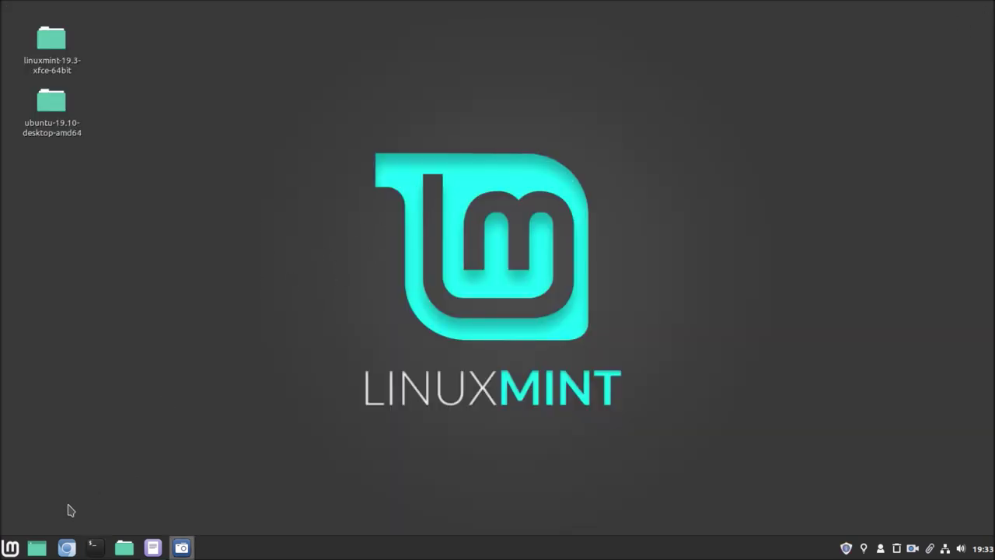
# - Find and launch the Machines application, and view and close its About information
pyautogui.click(12, 547)
pyautogui.write('mal')
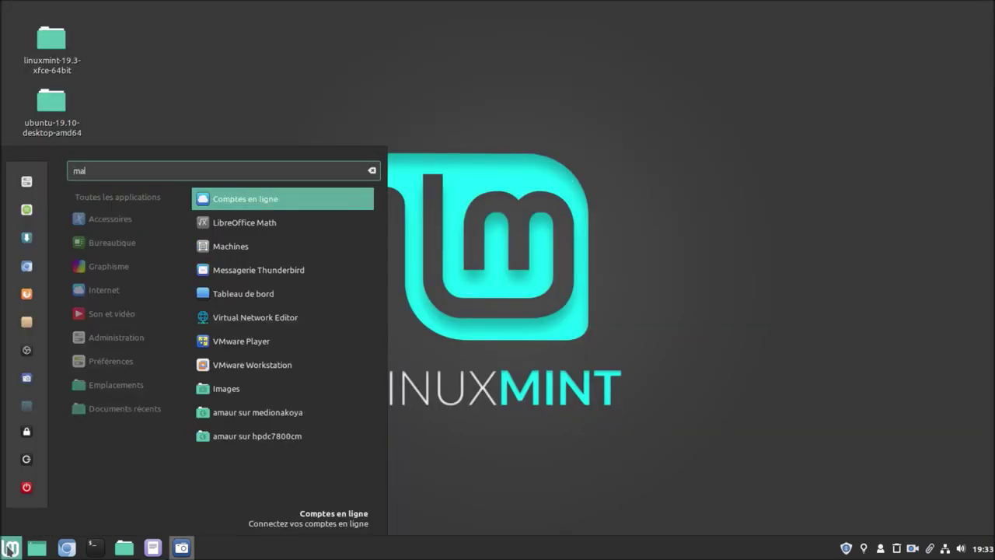
pyautogui.click(197, 246)
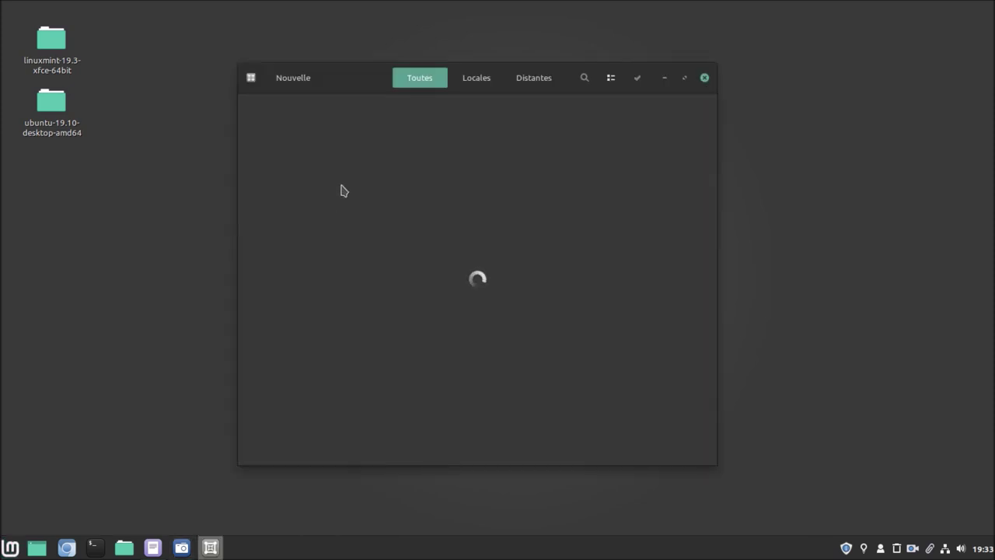
pyautogui.click(252, 78)
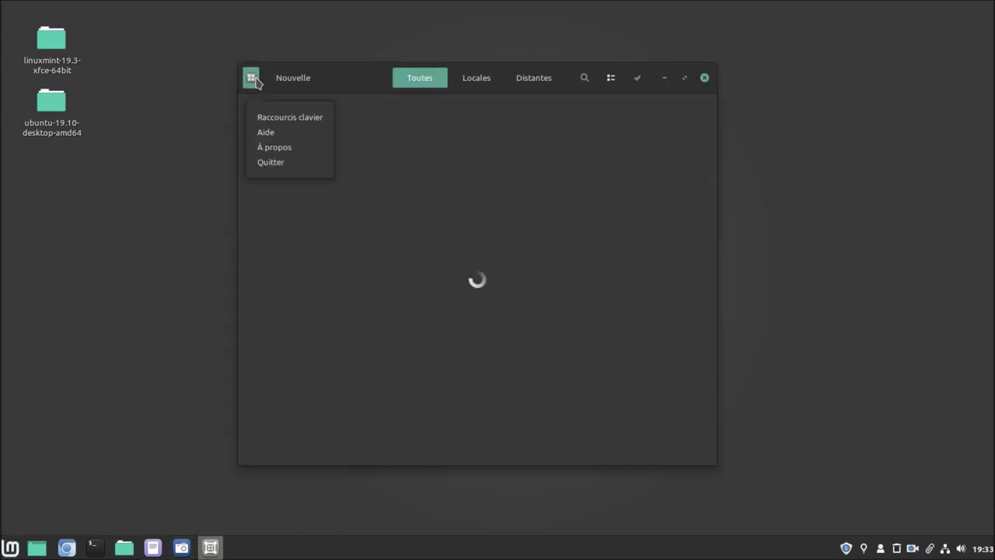
pyautogui.click(272, 149)
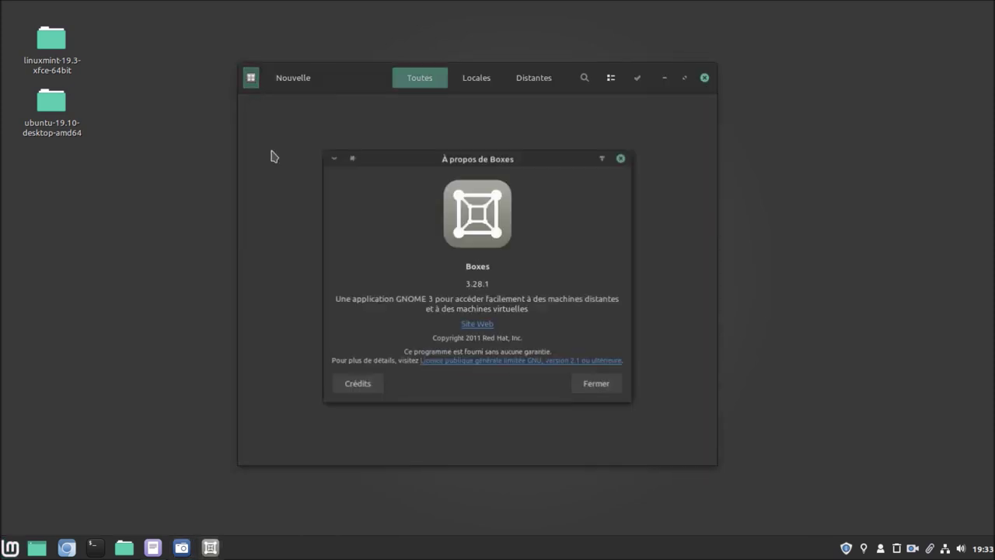
pyautogui.click(597, 383)
# - Maximize the window and create a new machine from ubuntu-19.vdi in the desktop folder ubuntu-19.10-desktop-amd64 with the proposed settings
pyautogui.click(683, 78)
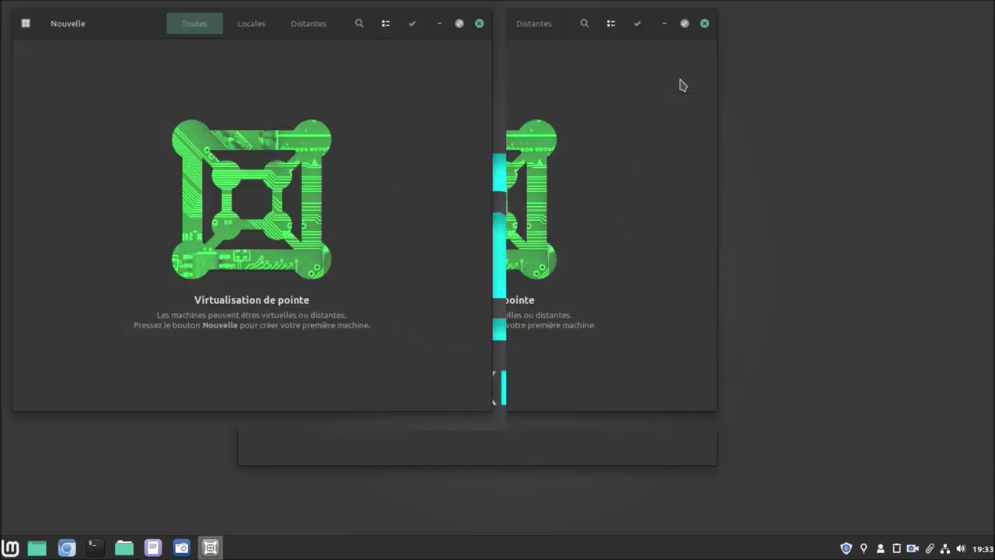
pyautogui.click(75, 22)
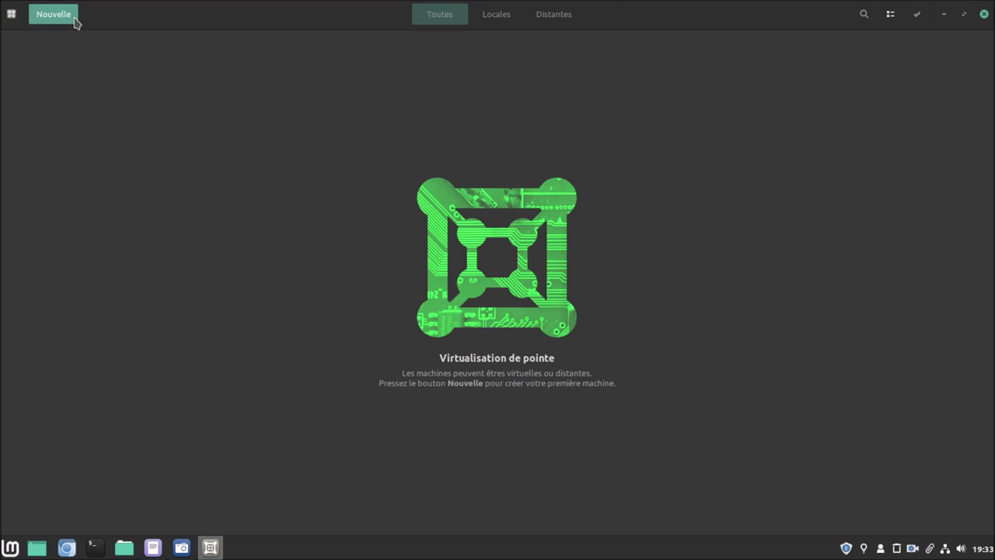
pyautogui.click(389, 327)
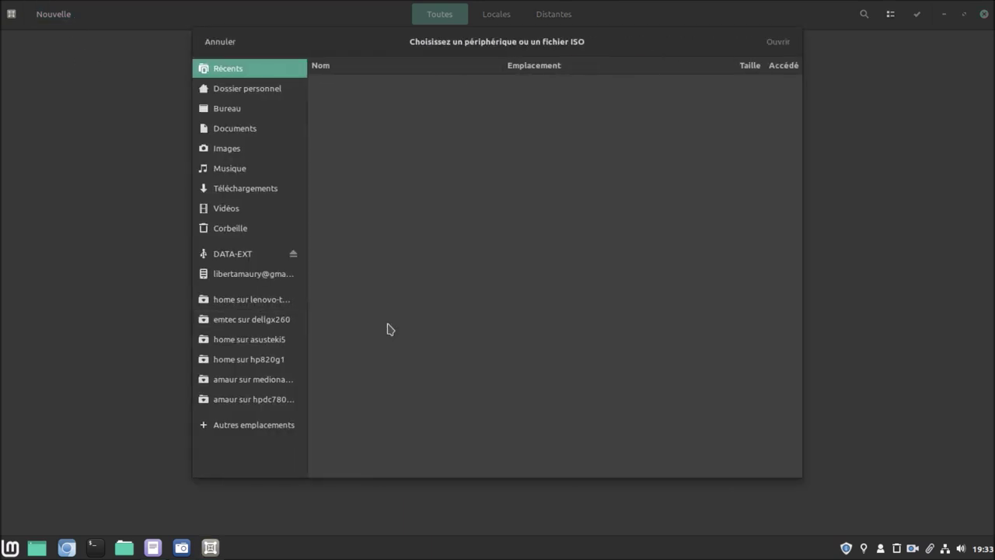
pyautogui.click(251, 108)
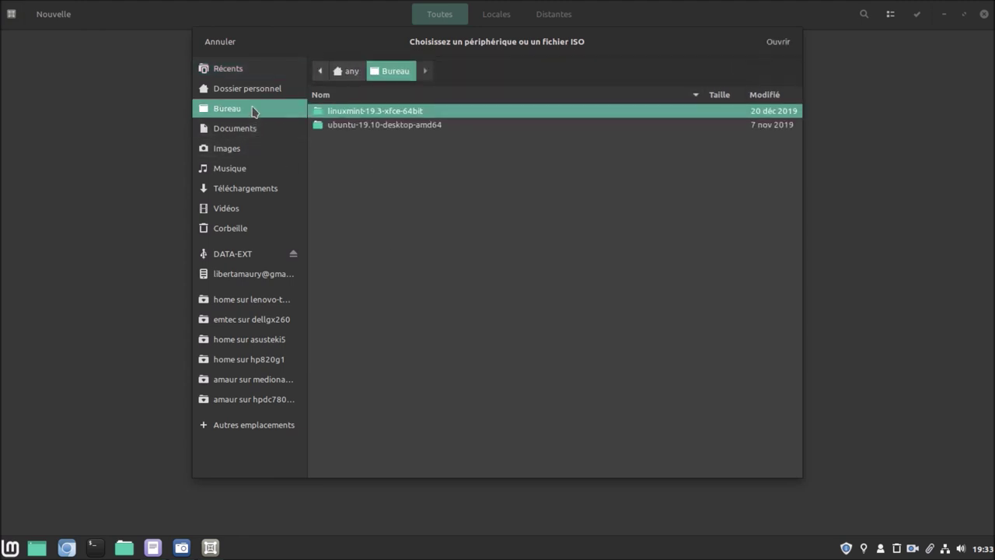
pyautogui.doubleClick(412, 128)
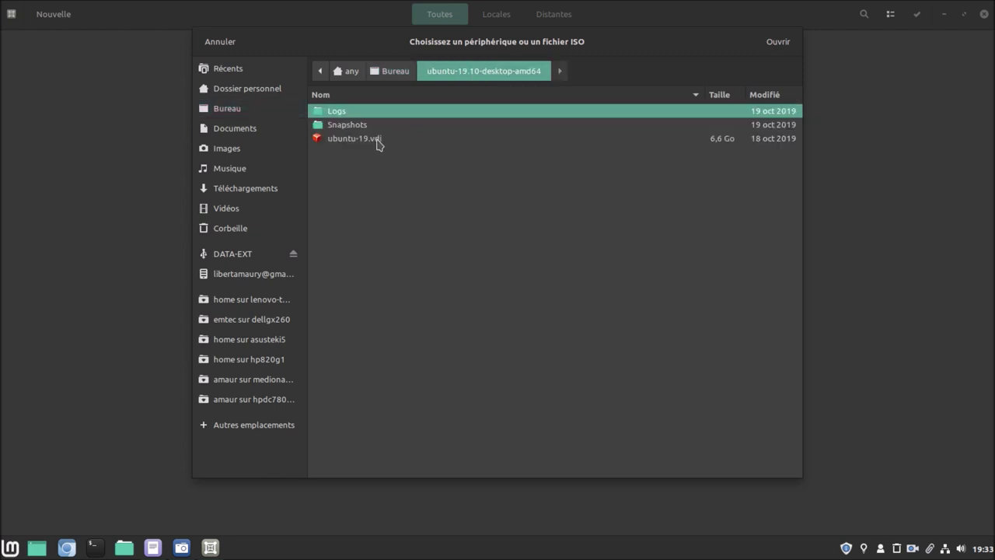
pyautogui.doubleClick(379, 143)
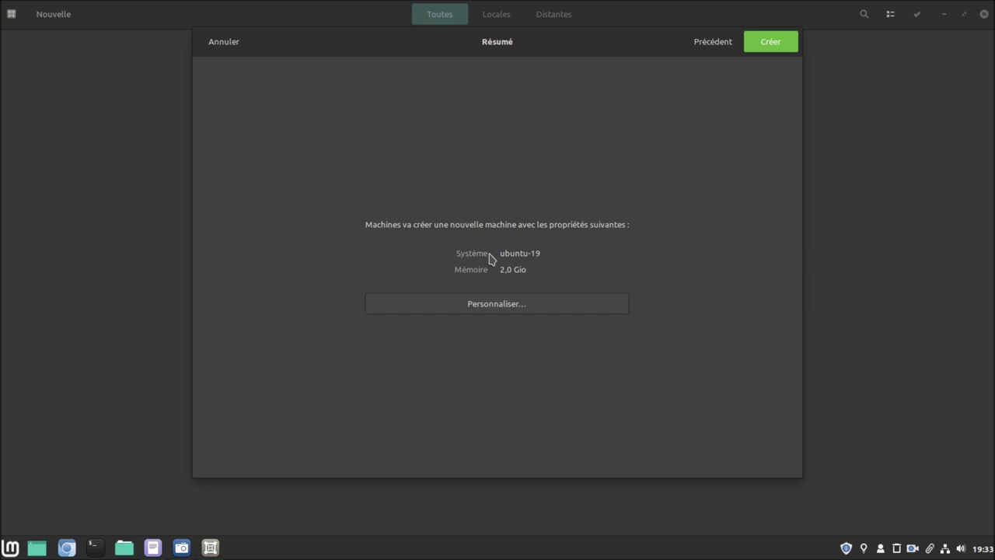
pyautogui.click(770, 41)
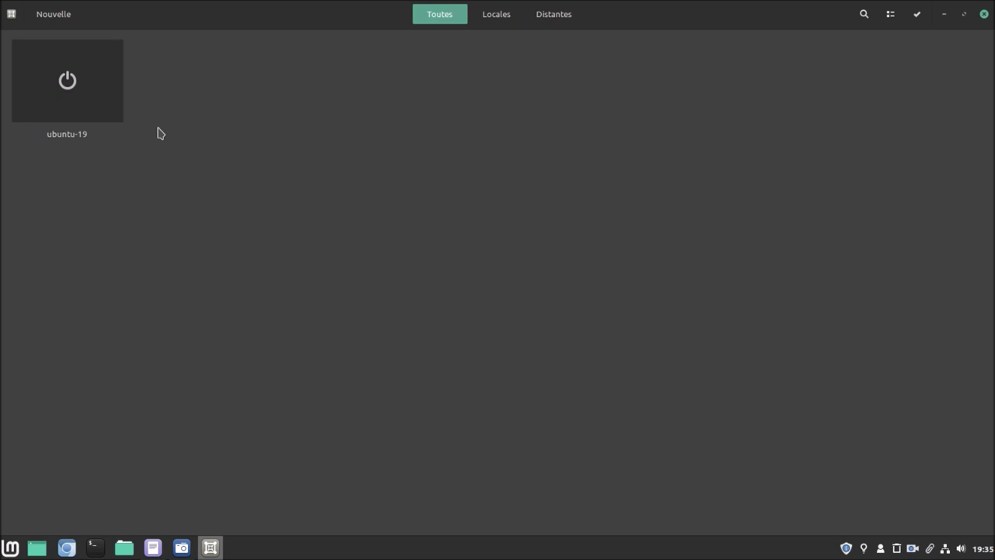
# - Review the ubuntu-19 machine's general, system, devices and snapshot properties, and close them
pyautogui.rightClick(100, 105)
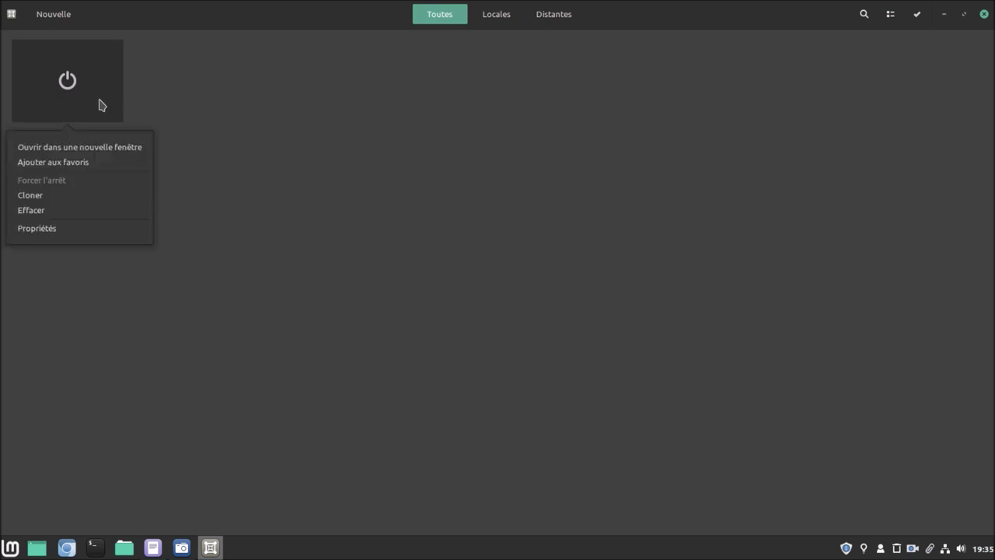
pyautogui.click(77, 228)
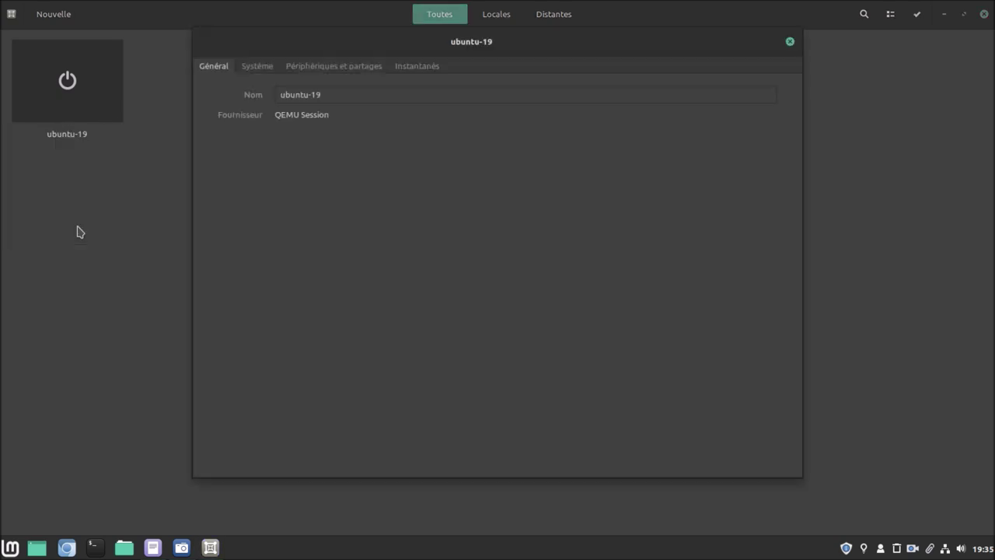
pyautogui.click(270, 72)
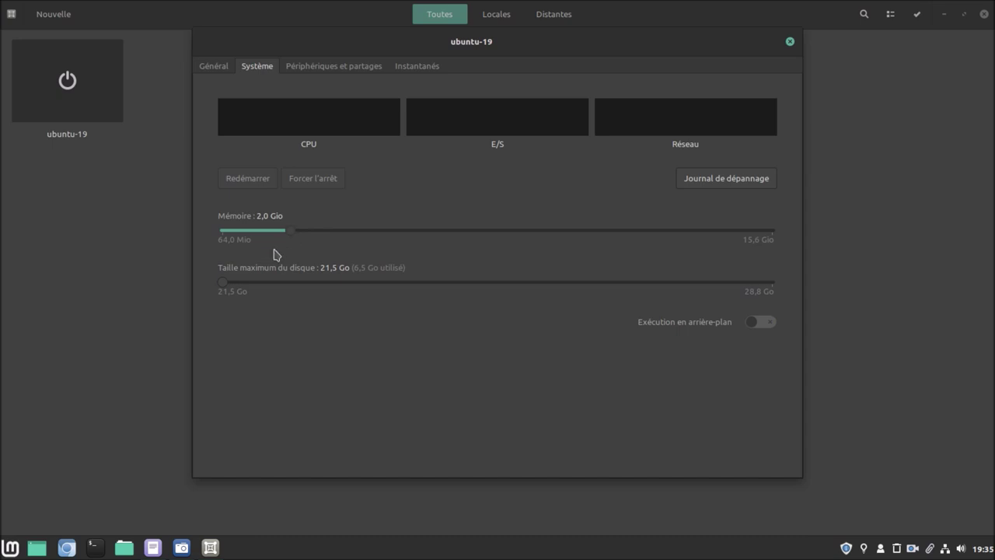
pyautogui.click(317, 73)
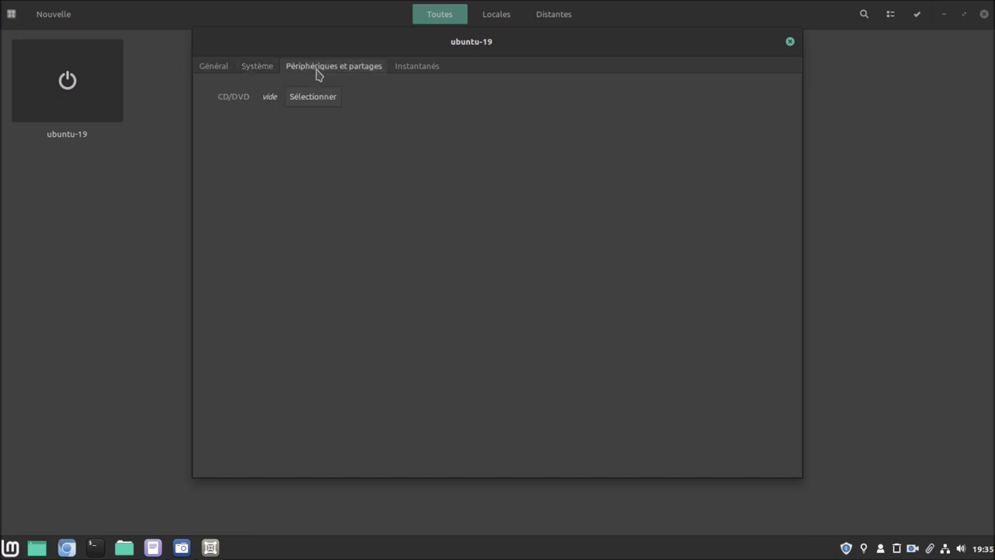
pyautogui.click(432, 67)
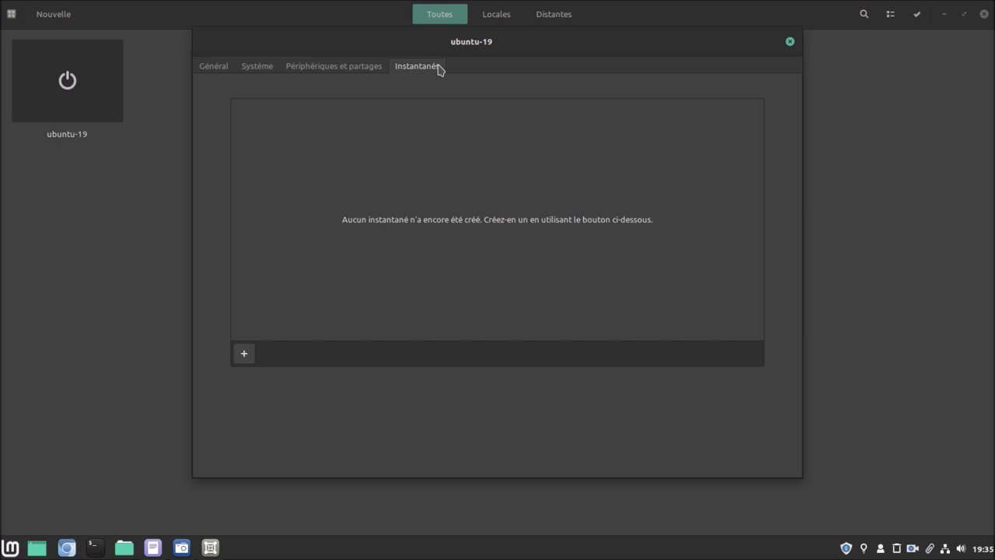
pyautogui.click(790, 41)
# - Try to start the ubuntu-19 machine, dismiss the notifications and try to start it again
pyautogui.click(115, 104)
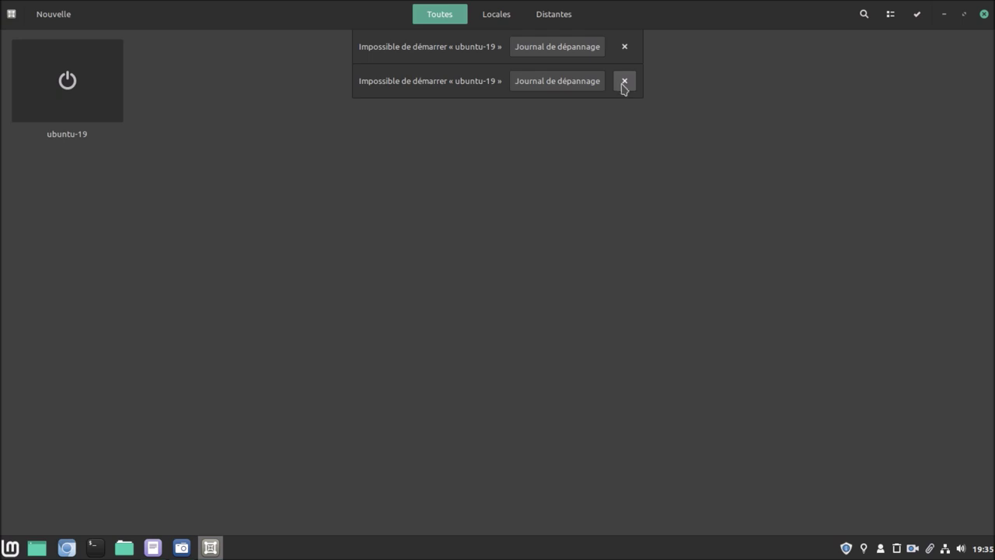
pyautogui.click(624, 82)
pyautogui.click(624, 47)
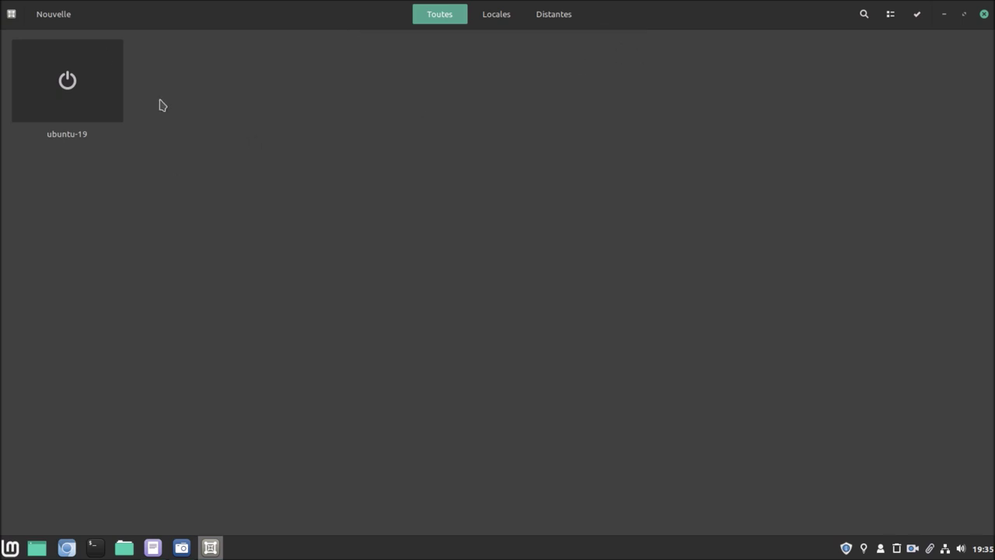
pyautogui.click(75, 91)
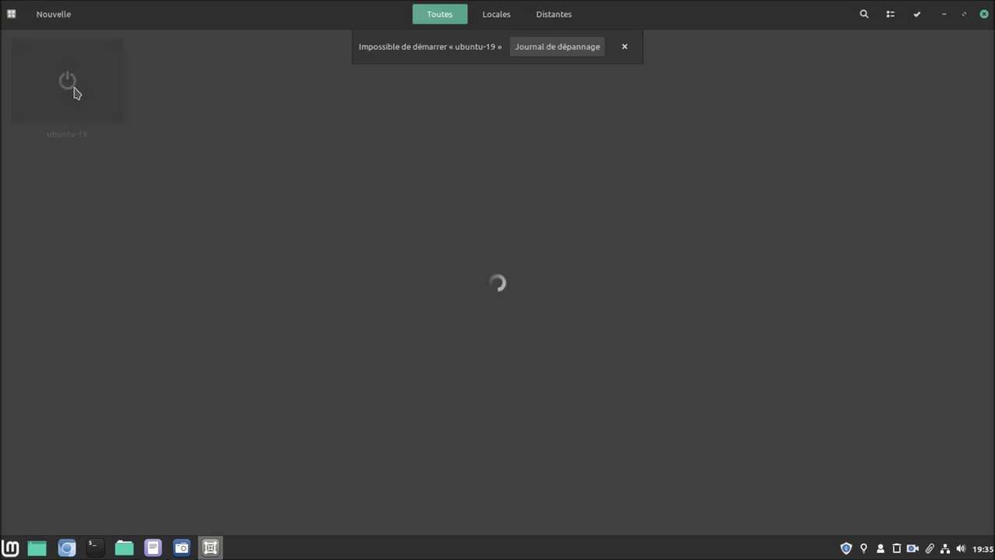
# - Read through the troubleshooting log for the ubuntu-19 machine and close it
pyautogui.click(583, 48)
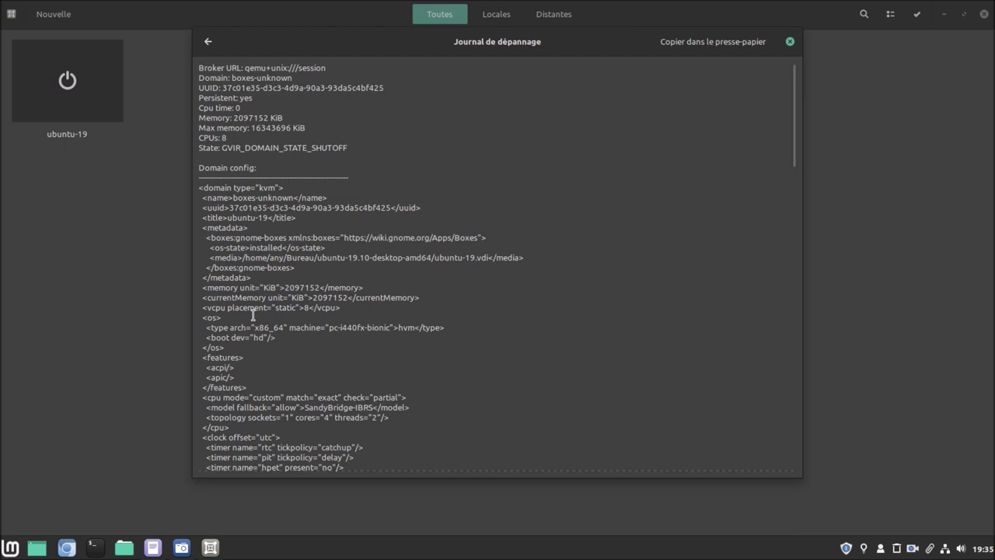
pyautogui.scroll(-15, 253, 315)
pyautogui.scroll(-10, 252, 315)
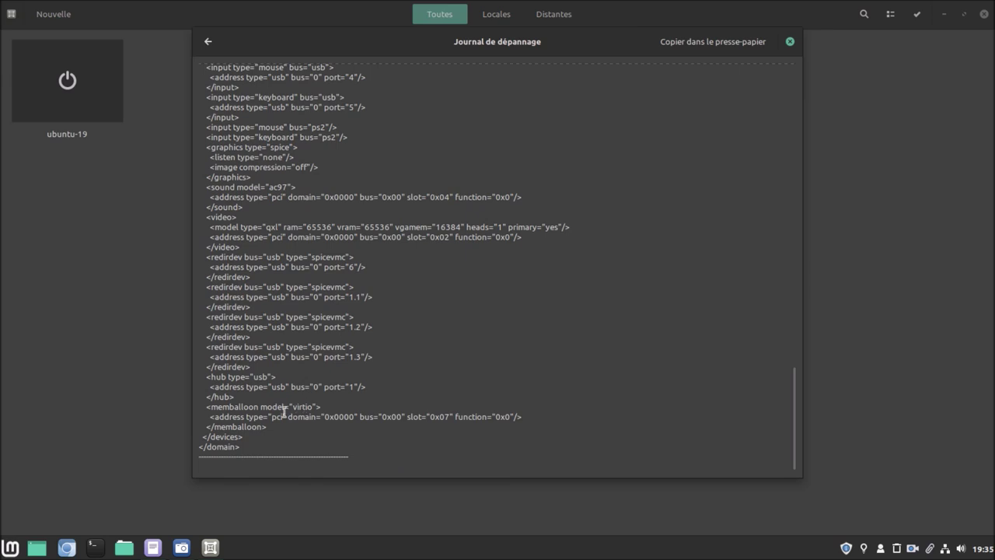
pyautogui.scroll(15, 291, 389)
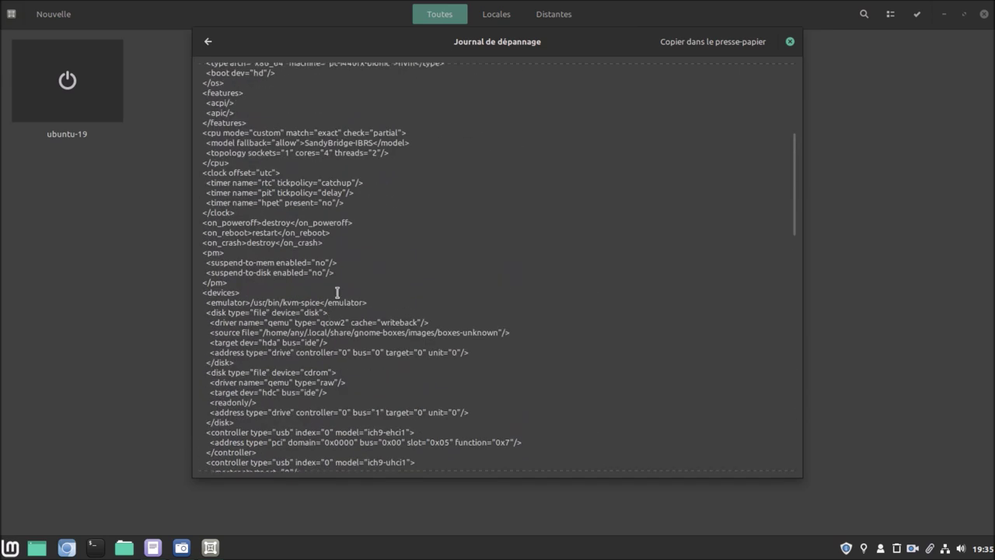
pyautogui.click(790, 42)
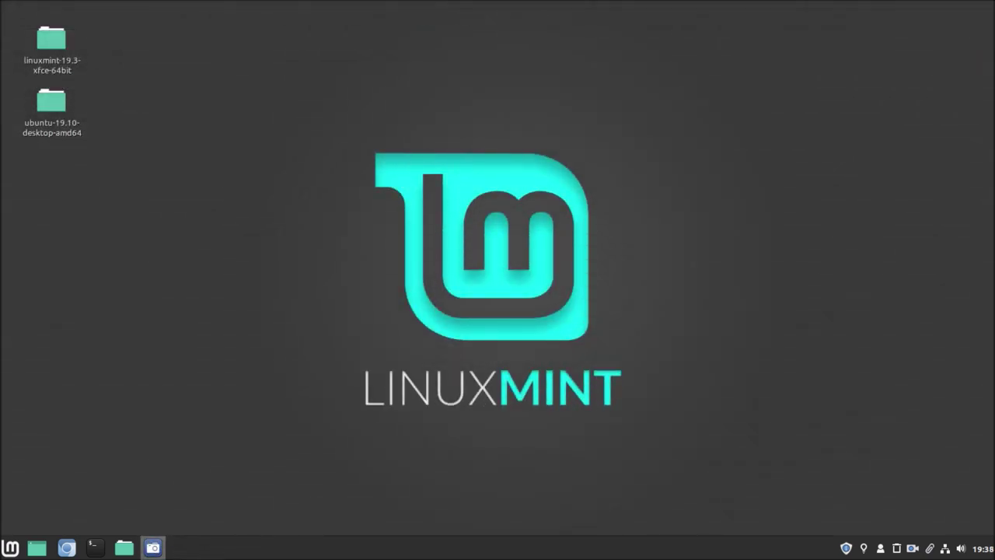
# - Launch the Machines application again from the desktop and start the ubuntu-19 machine
pyautogui.click(9, 549)
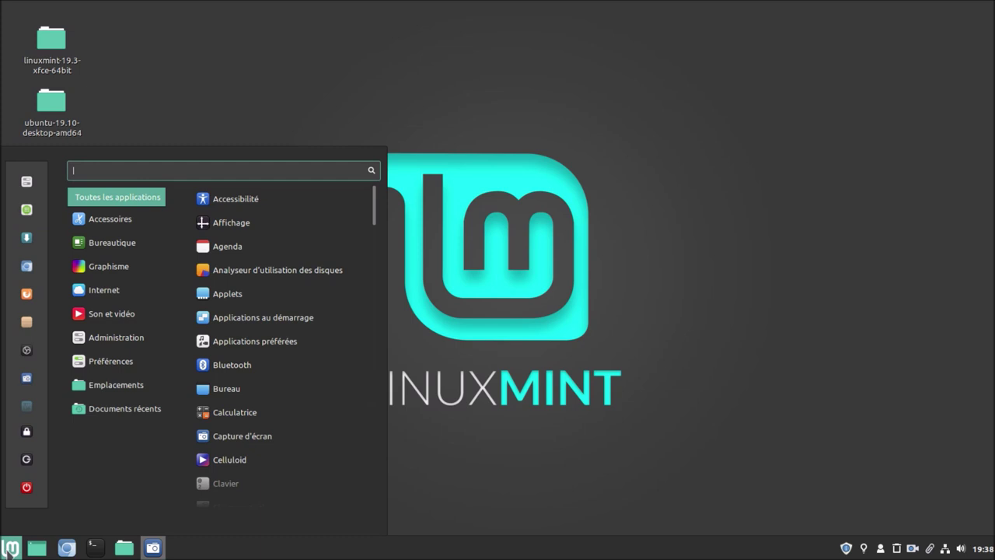
pyautogui.write('ma')
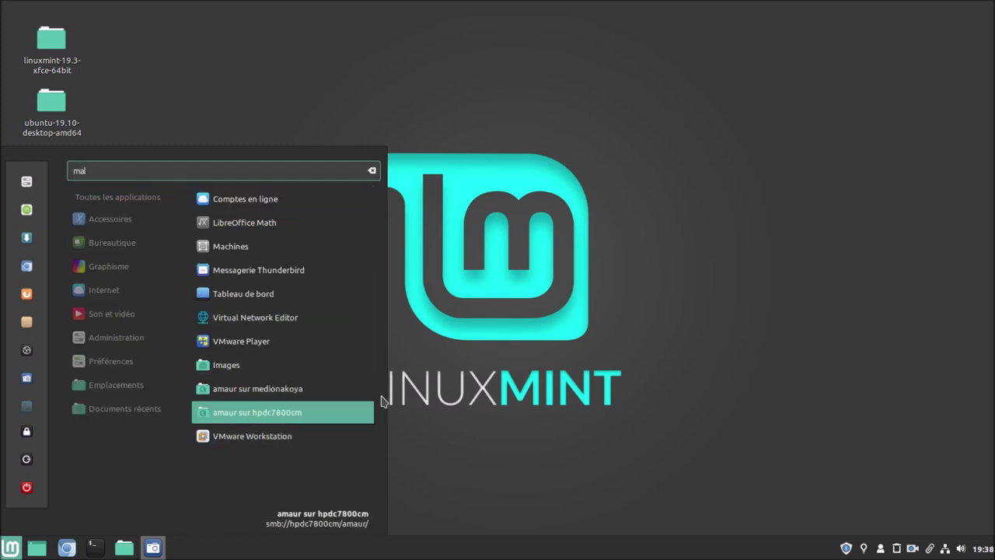
pyautogui.click(332, 247)
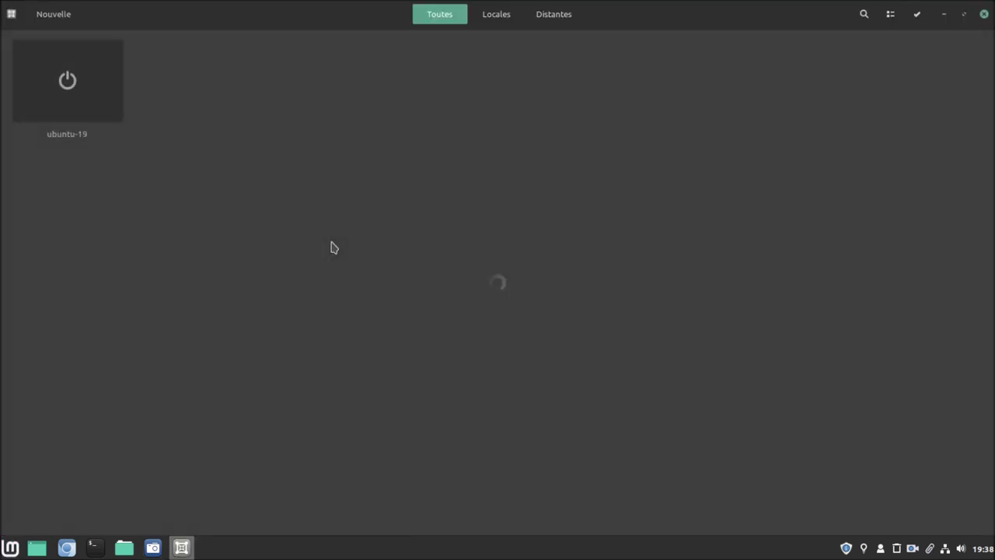
pyautogui.click(92, 78)
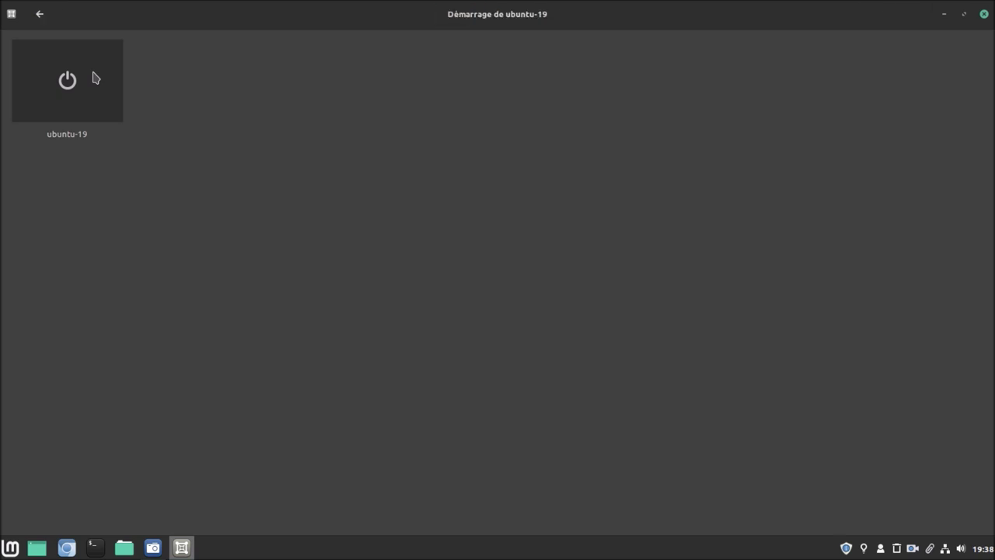